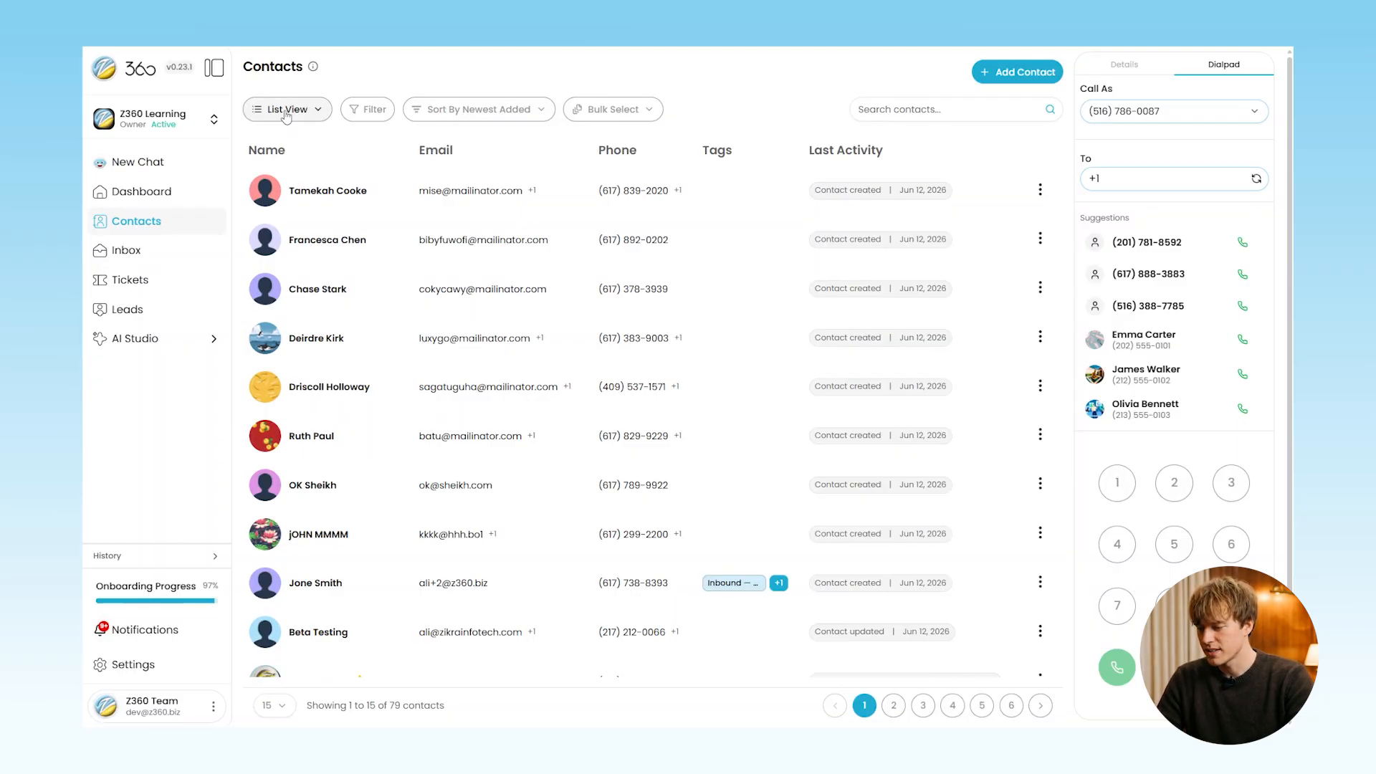
Browse the contact display, filter, sort and bulk-selection options without changing anything
click(309, 115)
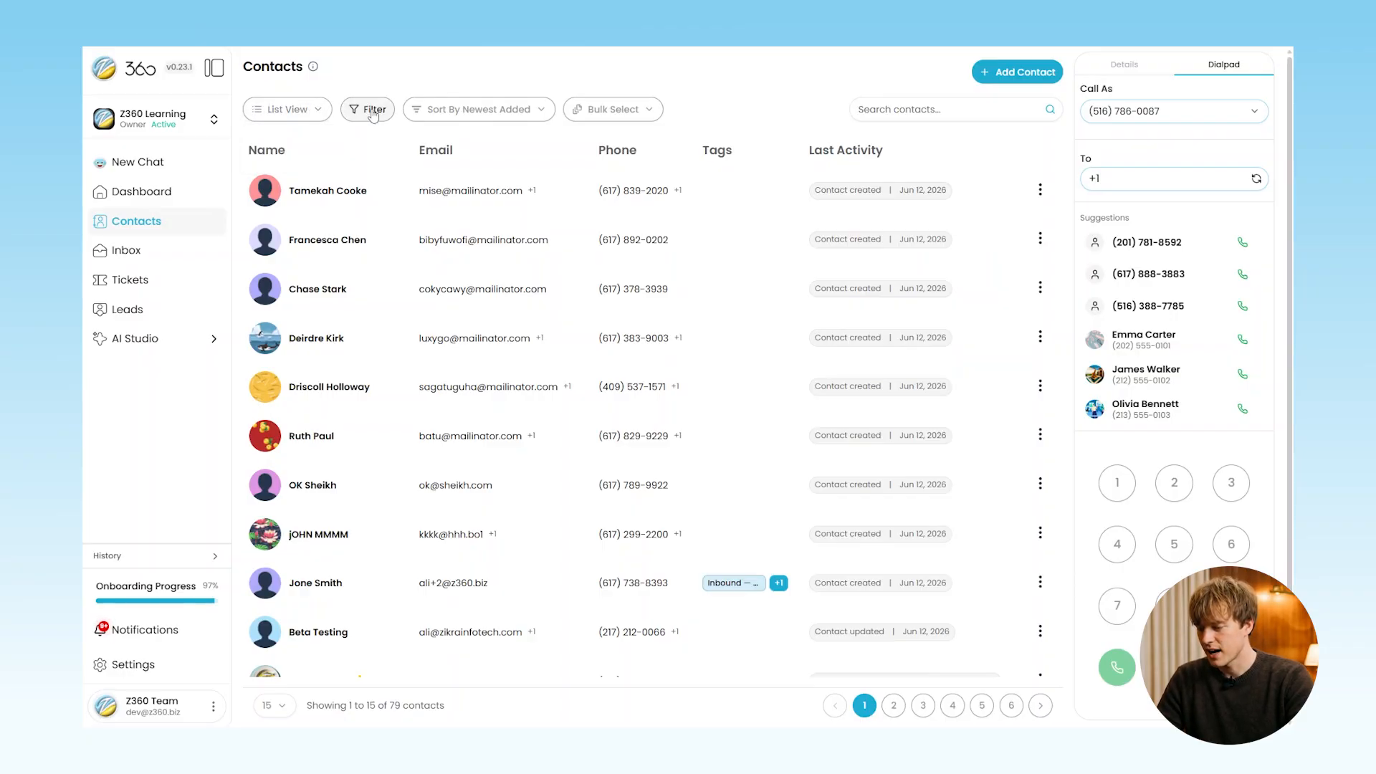
click(373, 111)
click(469, 111)
click(471, 111)
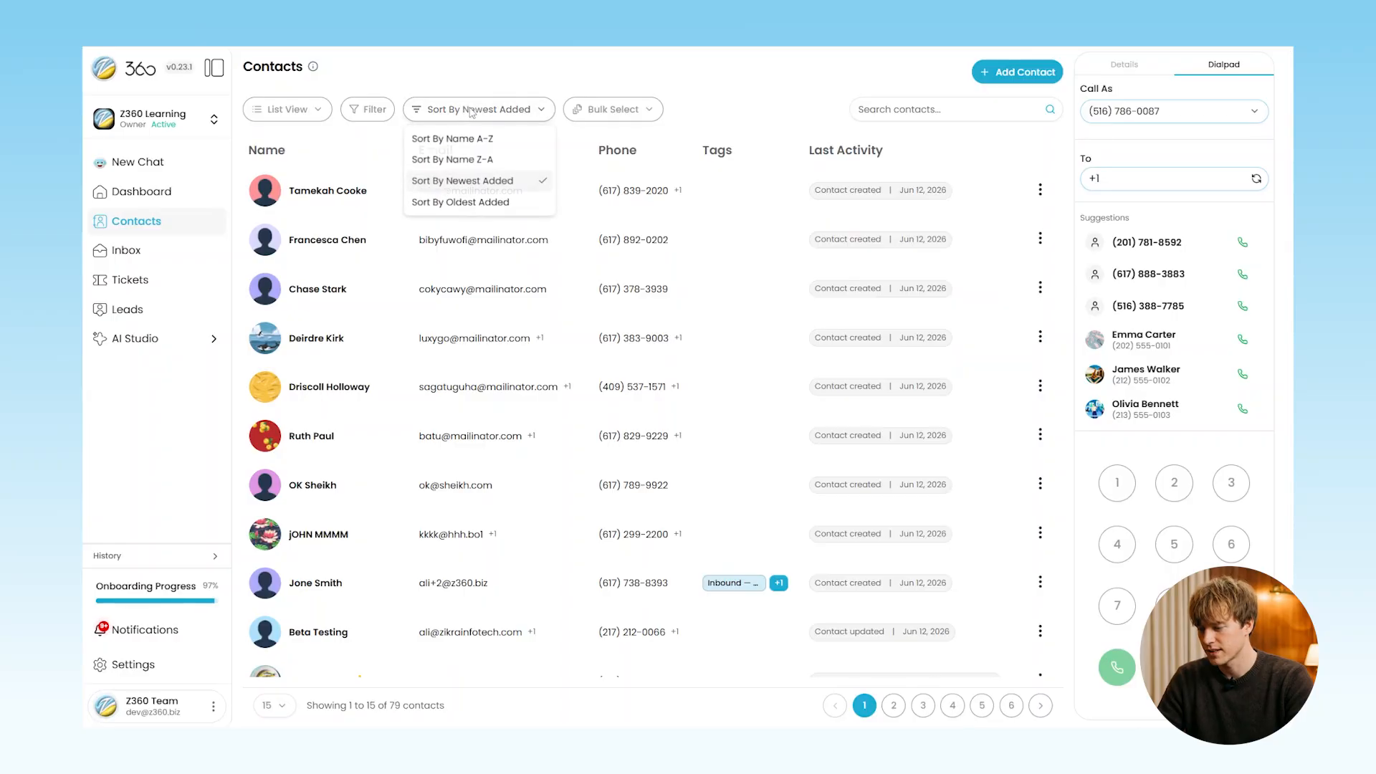
click(472, 111)
click(624, 109)
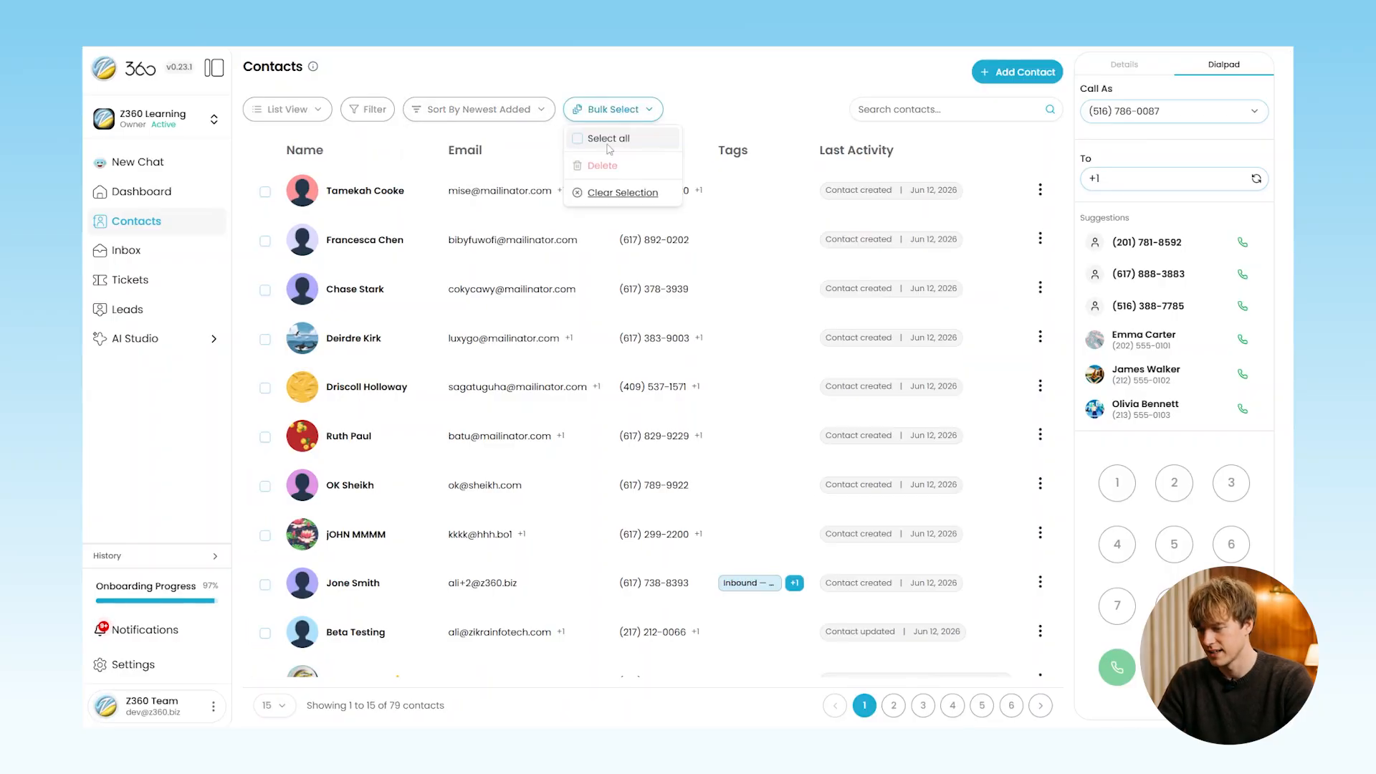
click(609, 191)
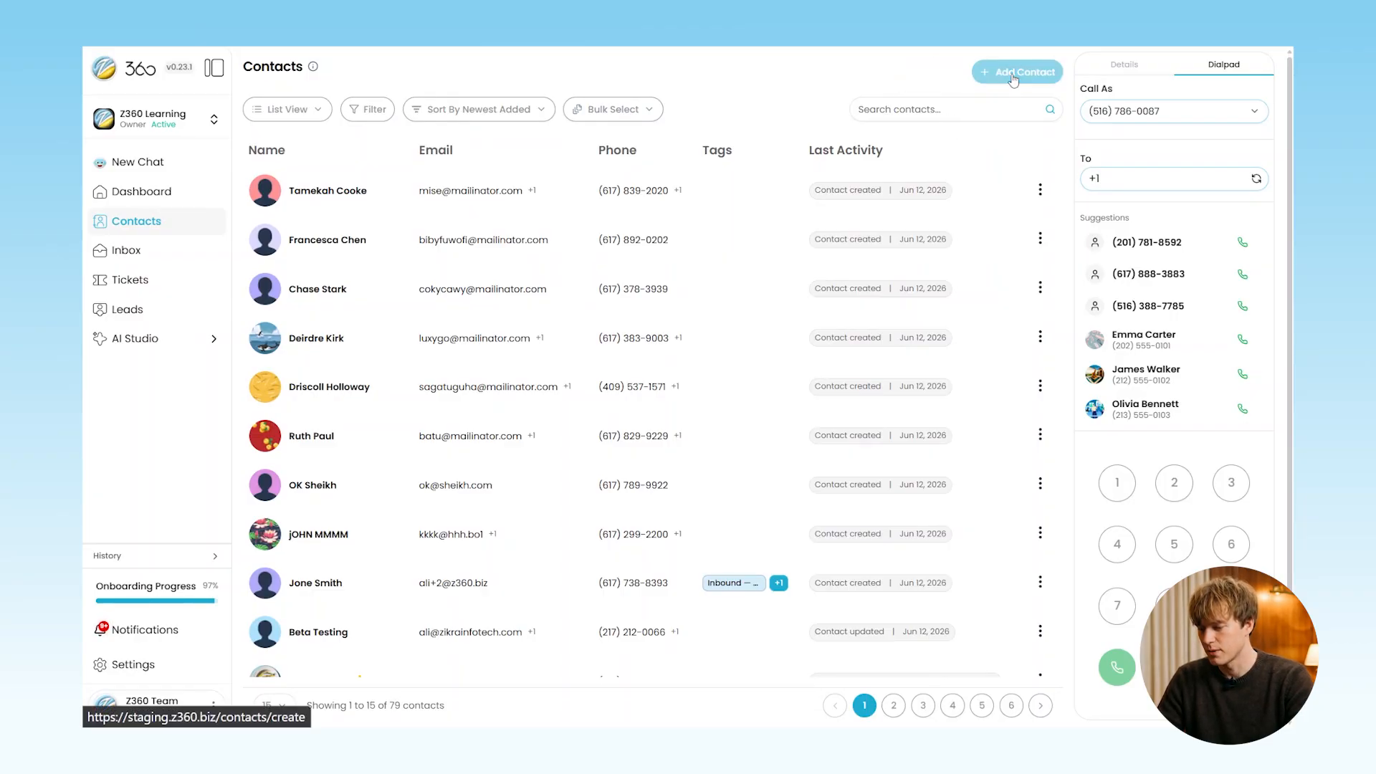
Start a new contact with the purple avatar and enter the contact's first and last name
click(1013, 75)
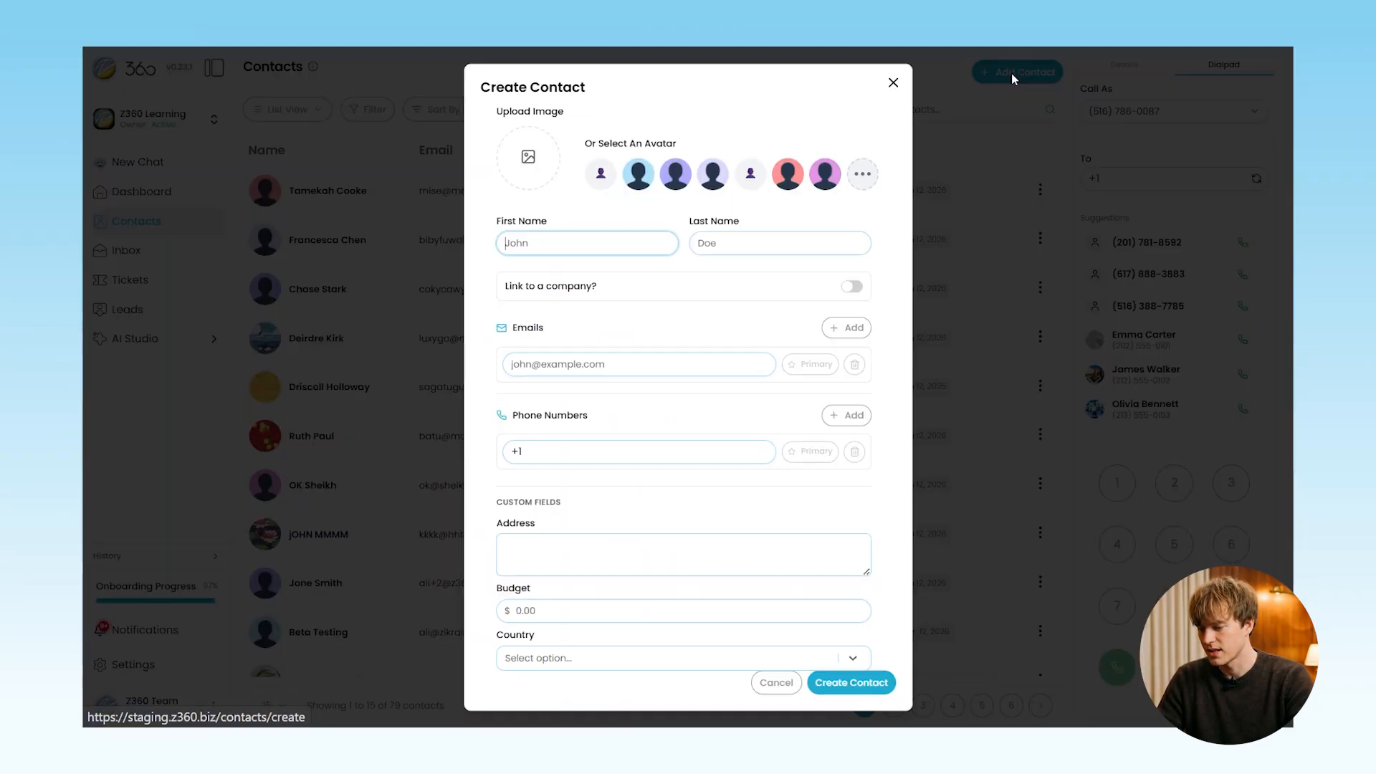
click(678, 182)
click(677, 179)
click(579, 242)
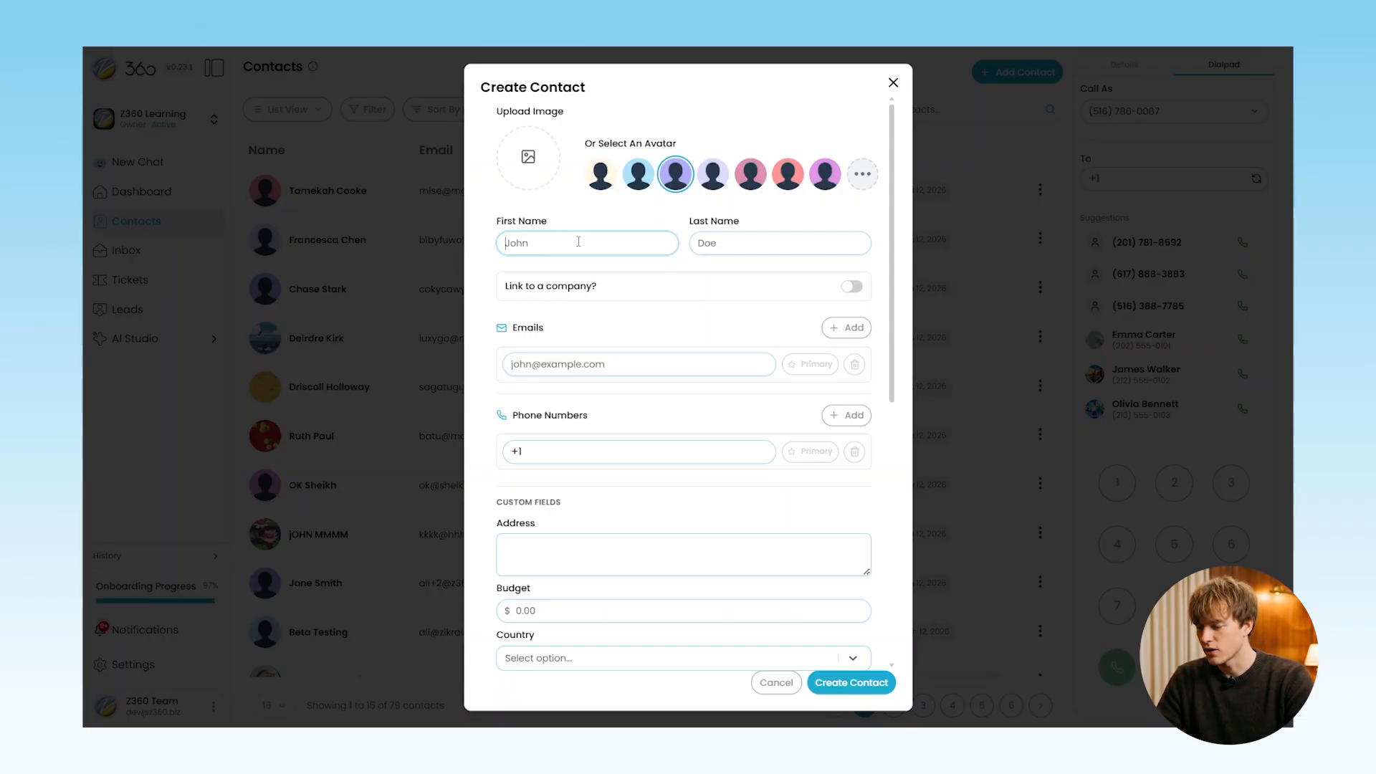
key(Tab)
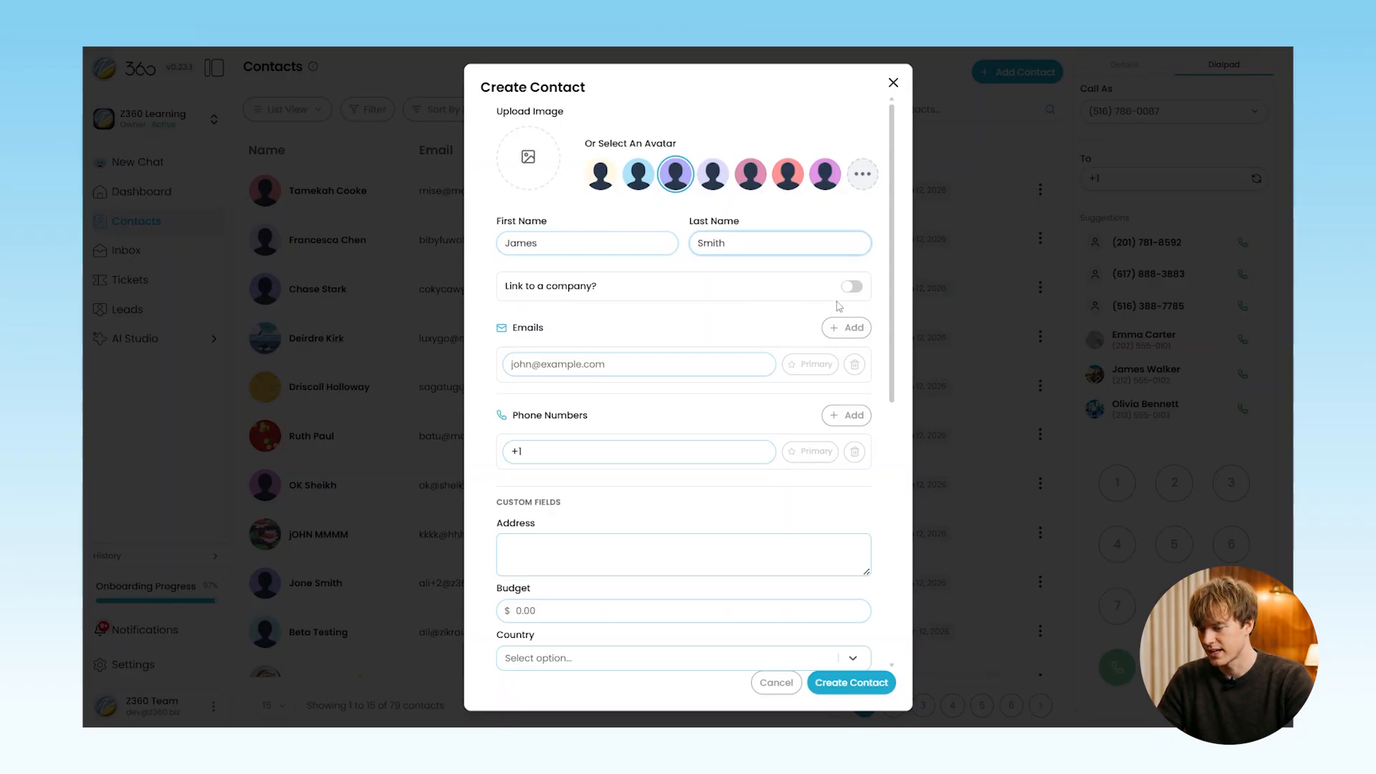
Link the new contact to the Z360 company
click(849, 288)
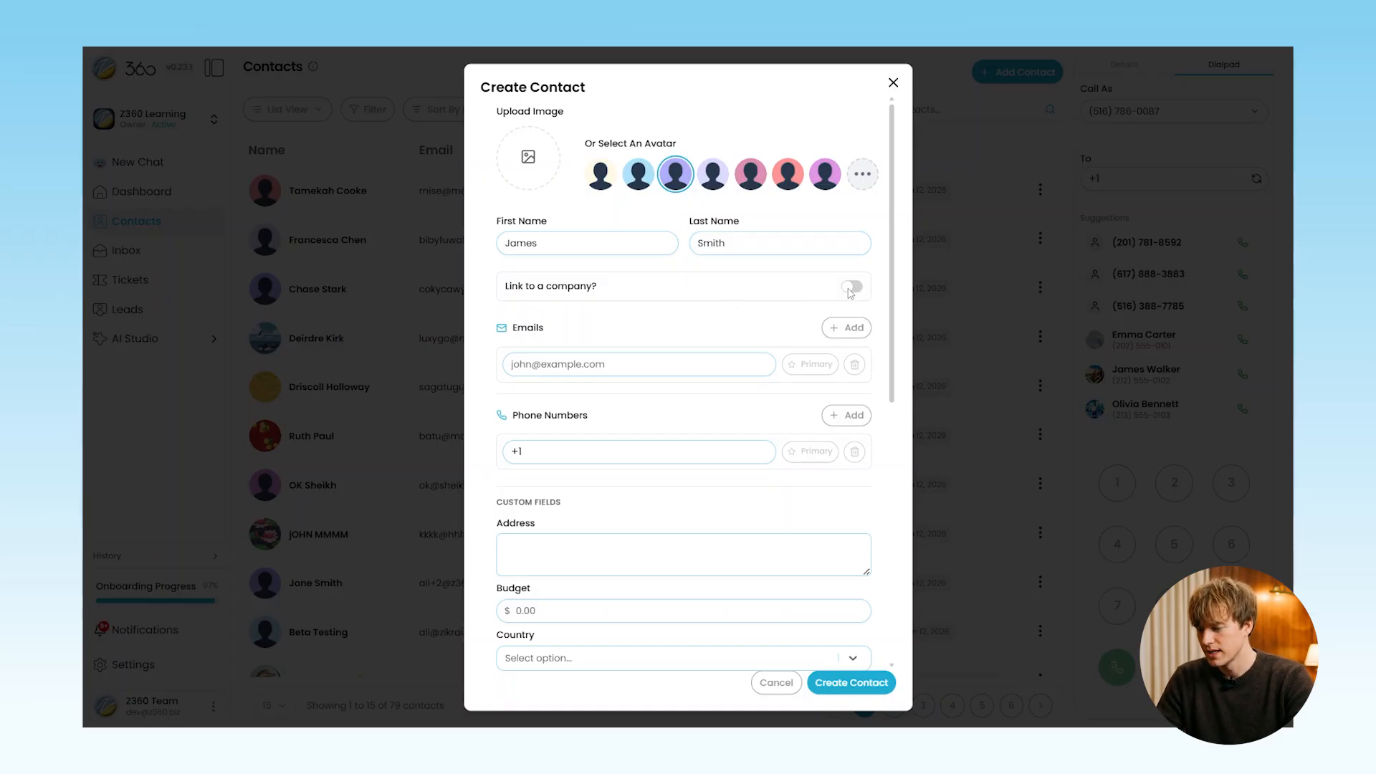
click(851, 288)
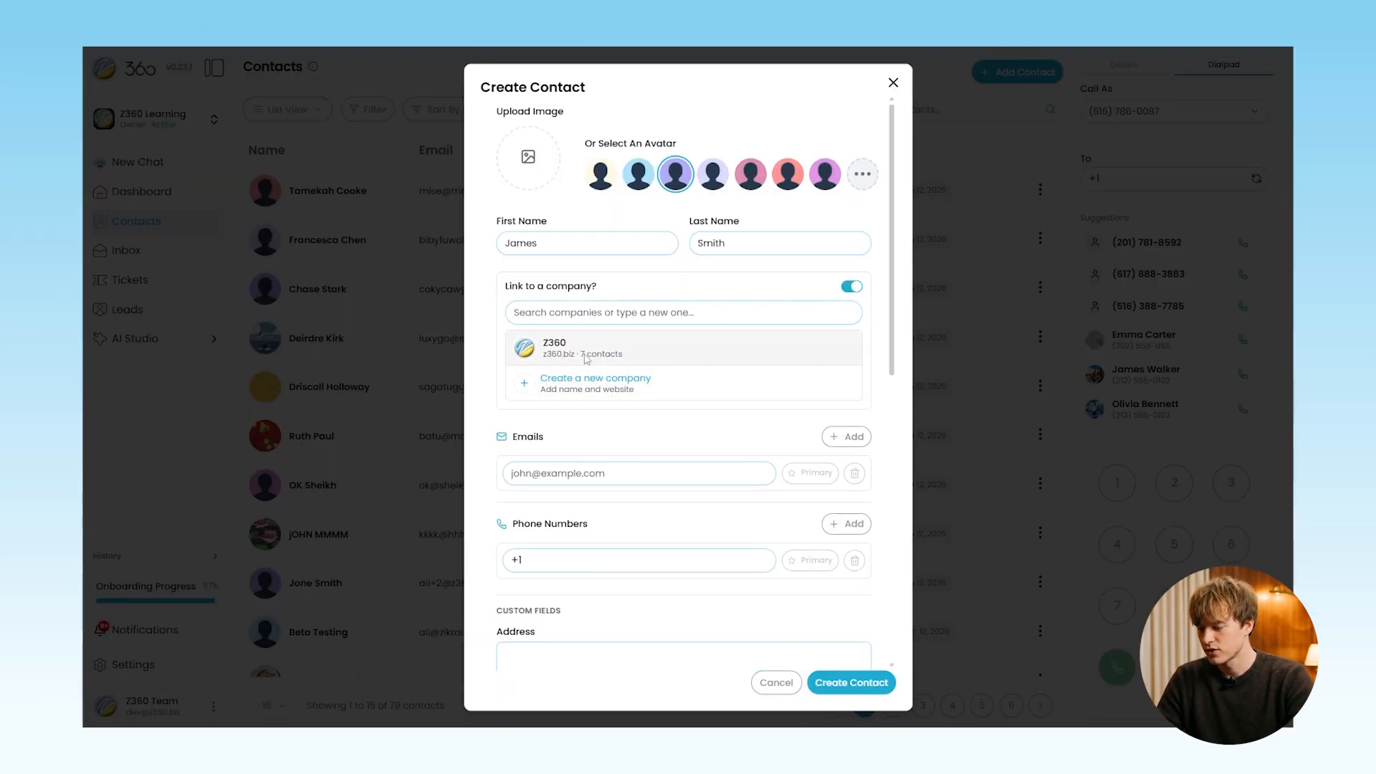
click(592, 351)
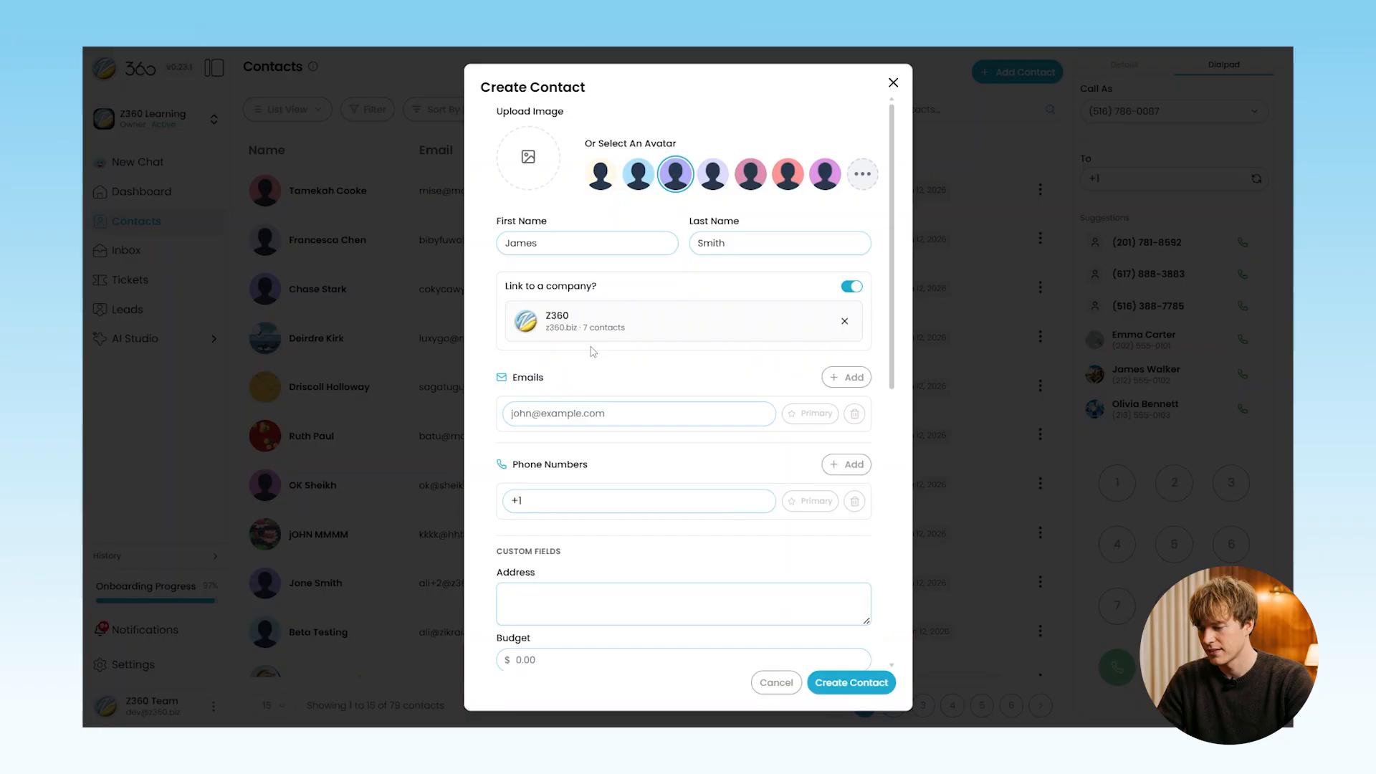
Enter the contact's primary e-mail address and add a second e-mail address
click(579, 415)
text(hames)
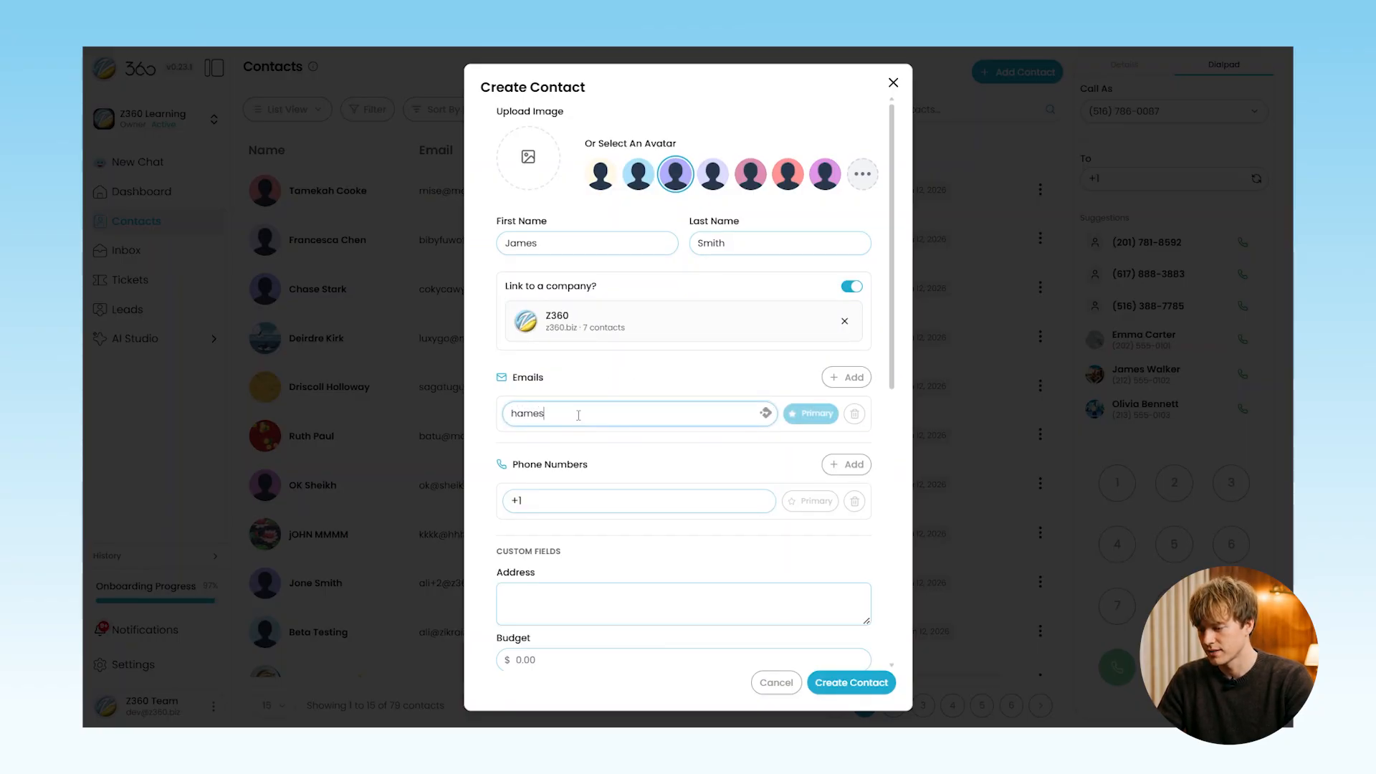
key(BackSpace)
key(BackSpace)
key(BackSpace)
key(BackSpace)
key(BackSpace)
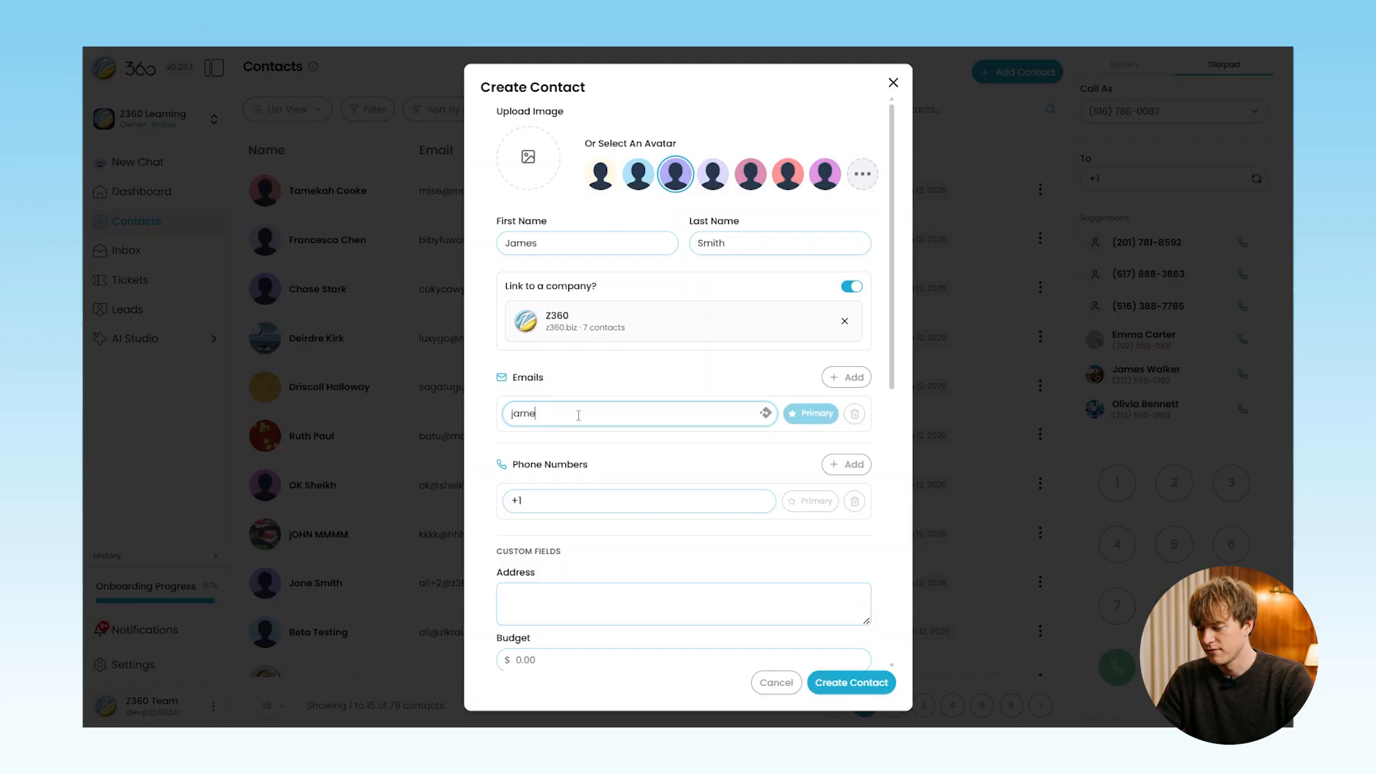
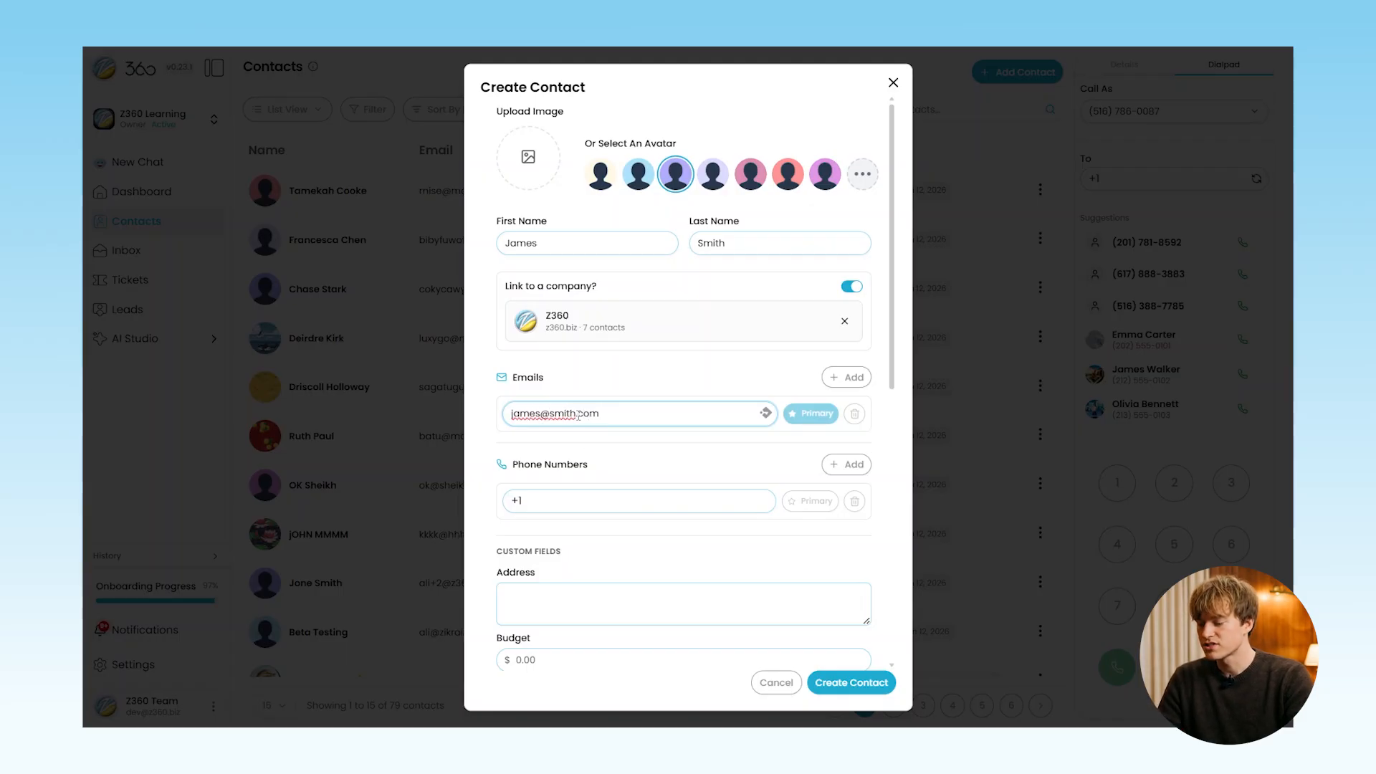
click(846, 377)
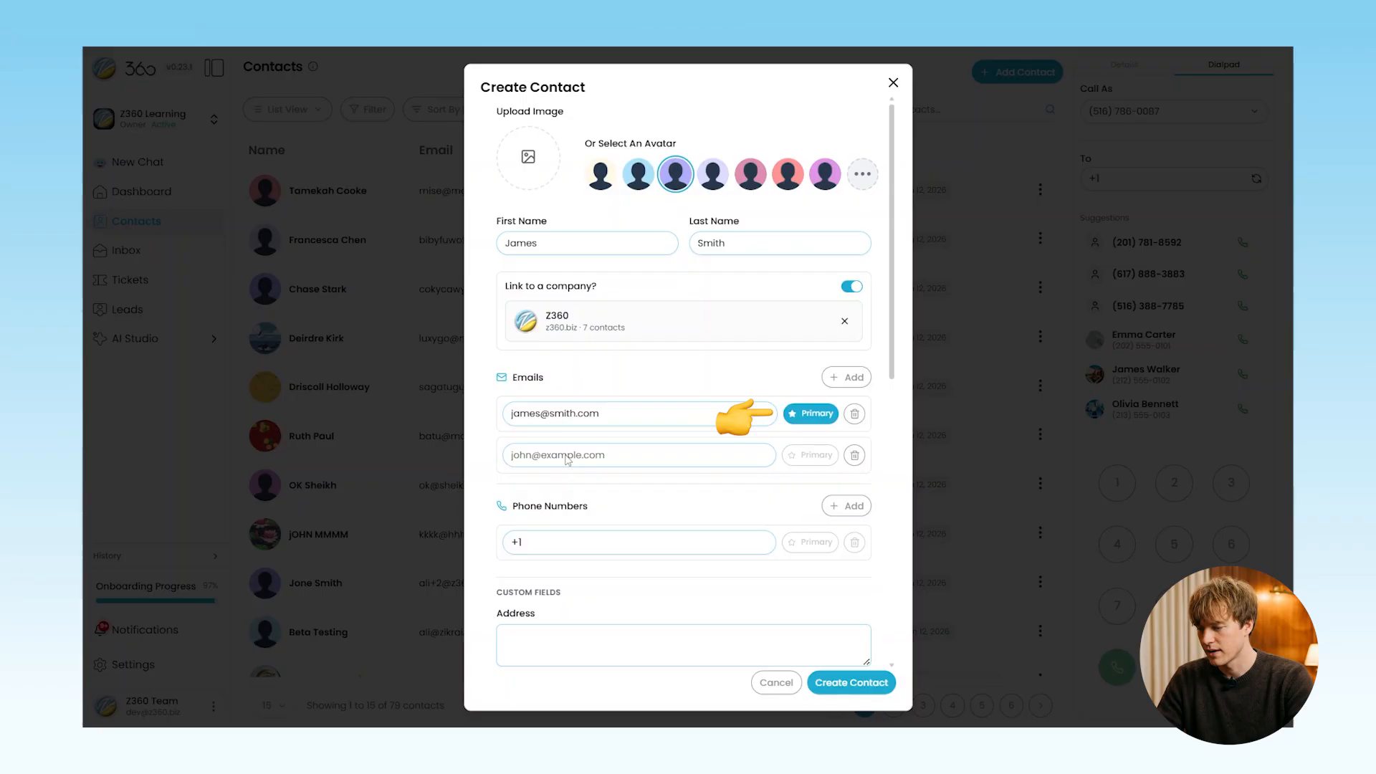
click(567, 456)
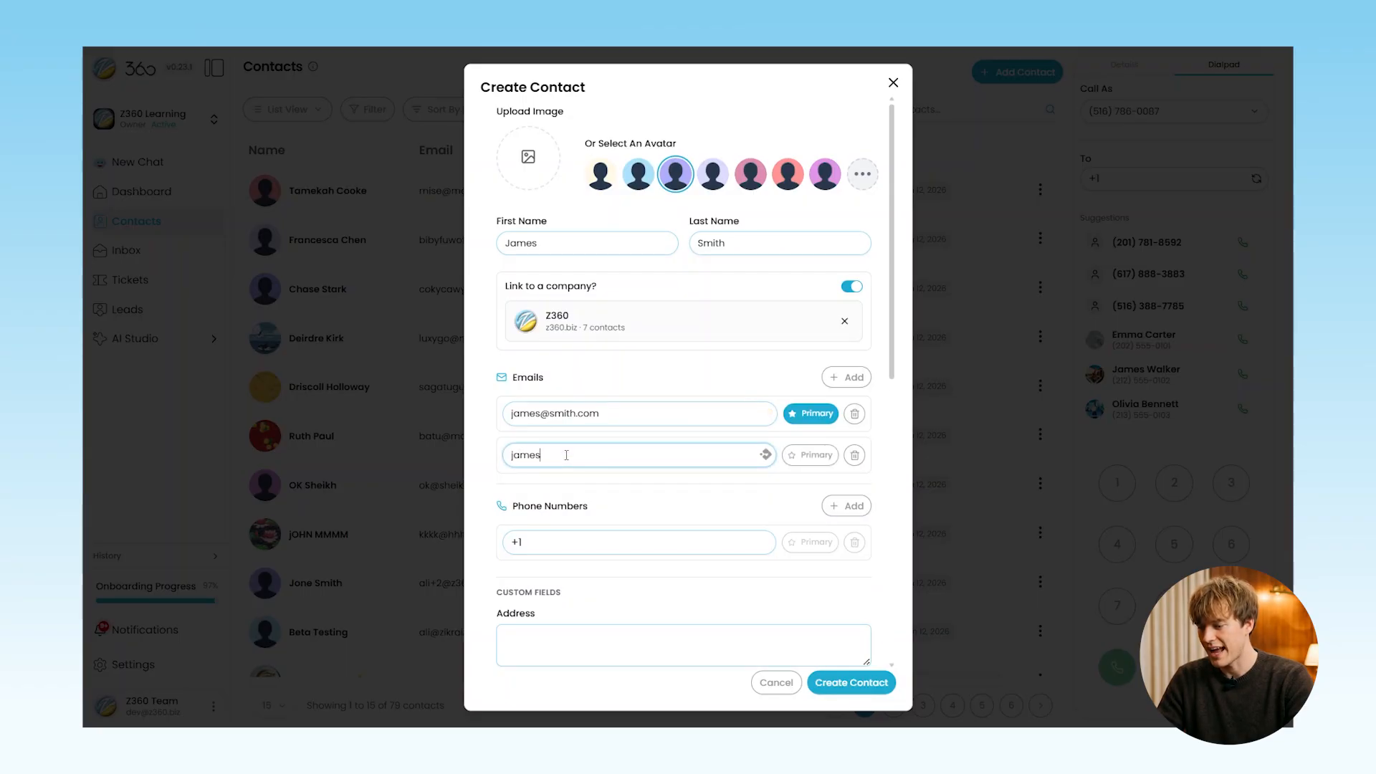
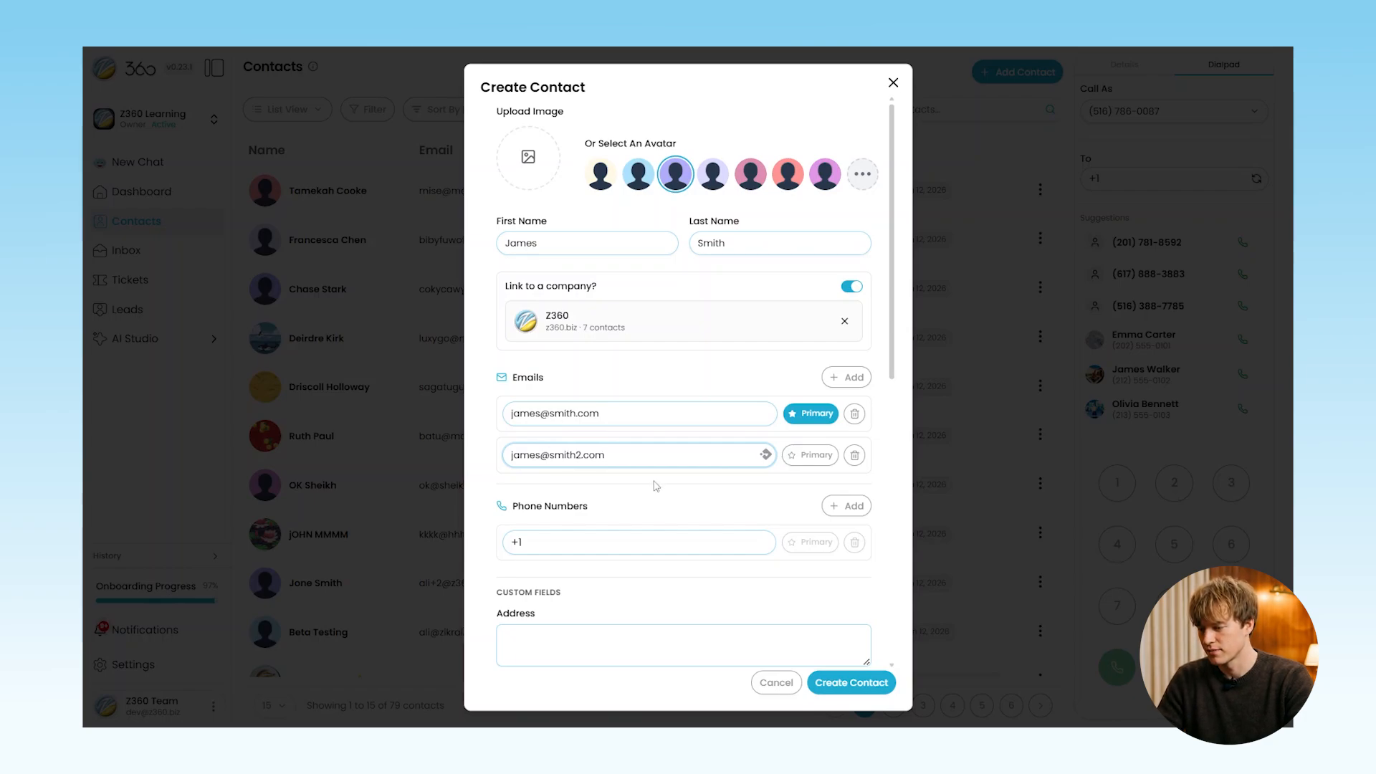
Enter the contact's primary phone number and add a second phone number
click(674, 544)
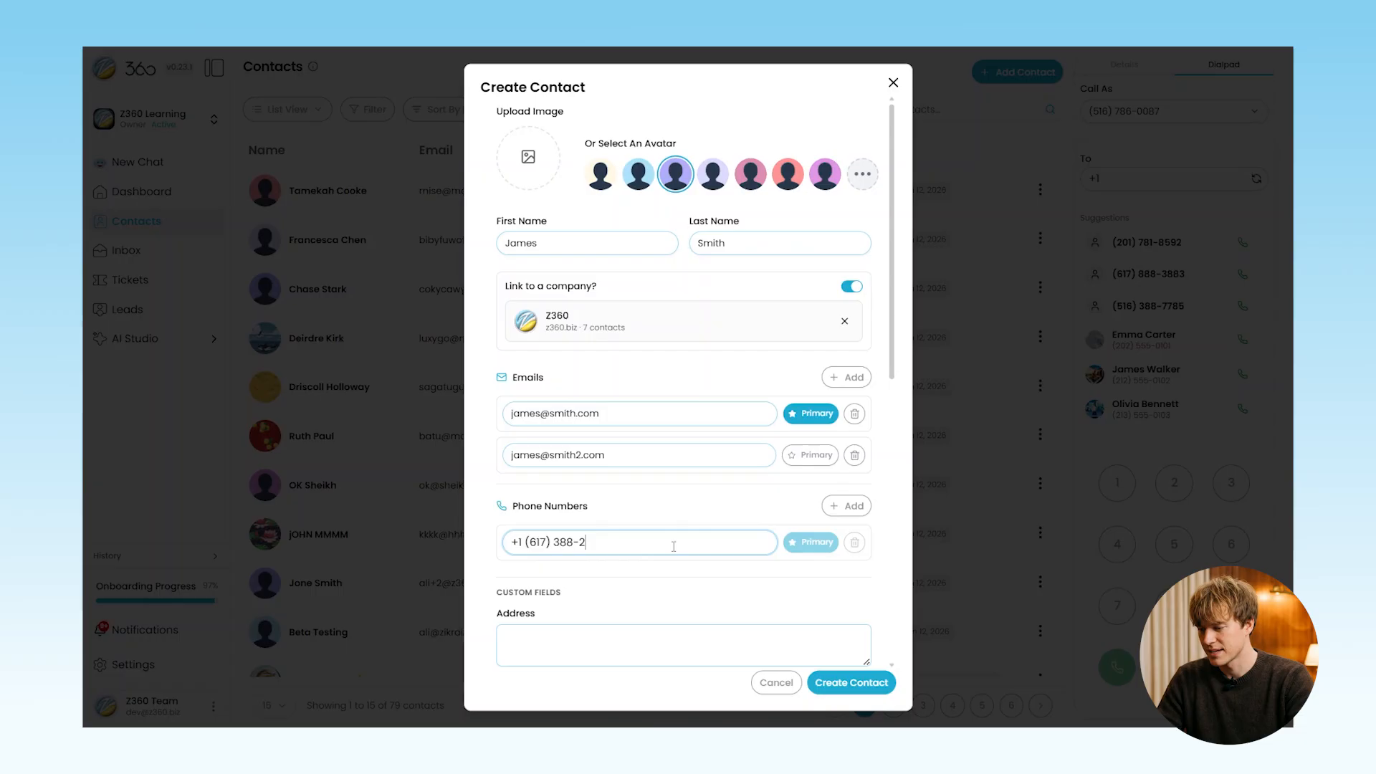
click(847, 506)
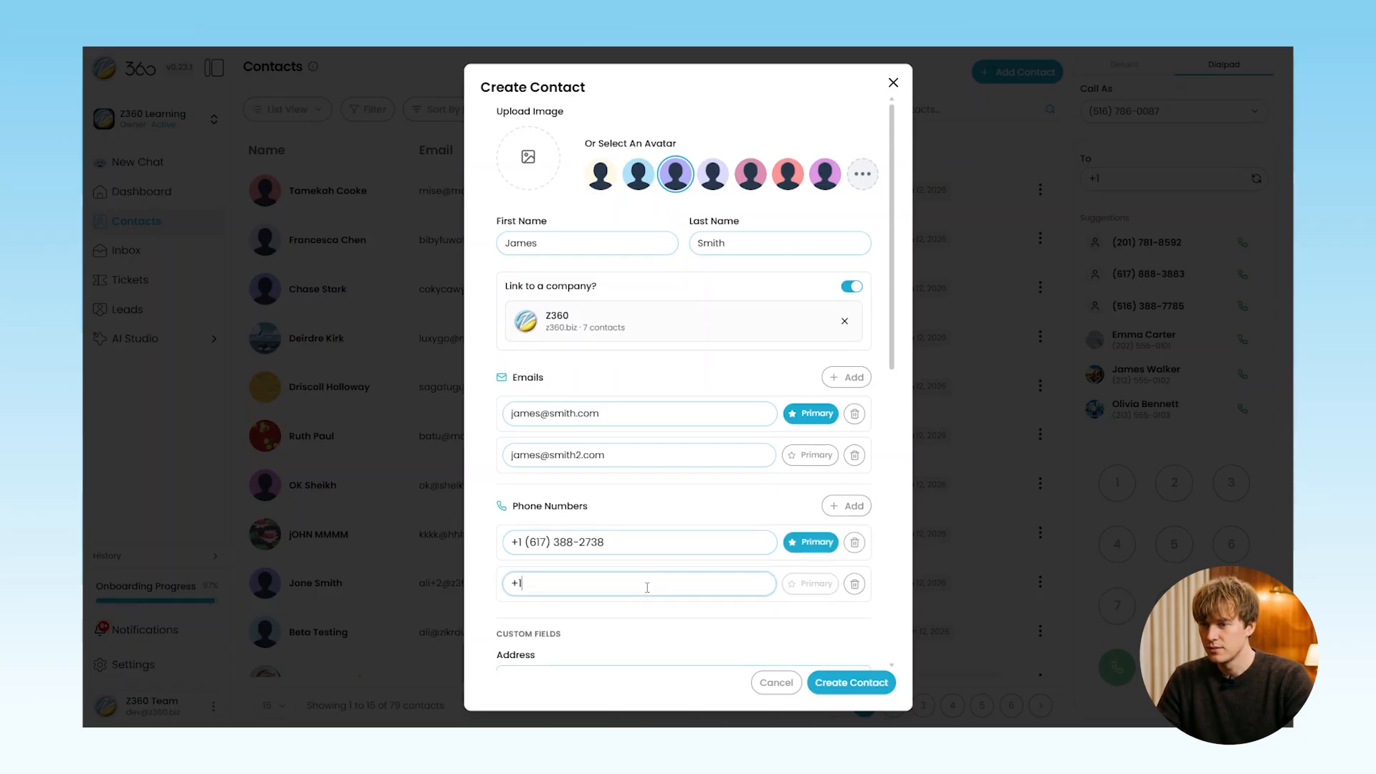
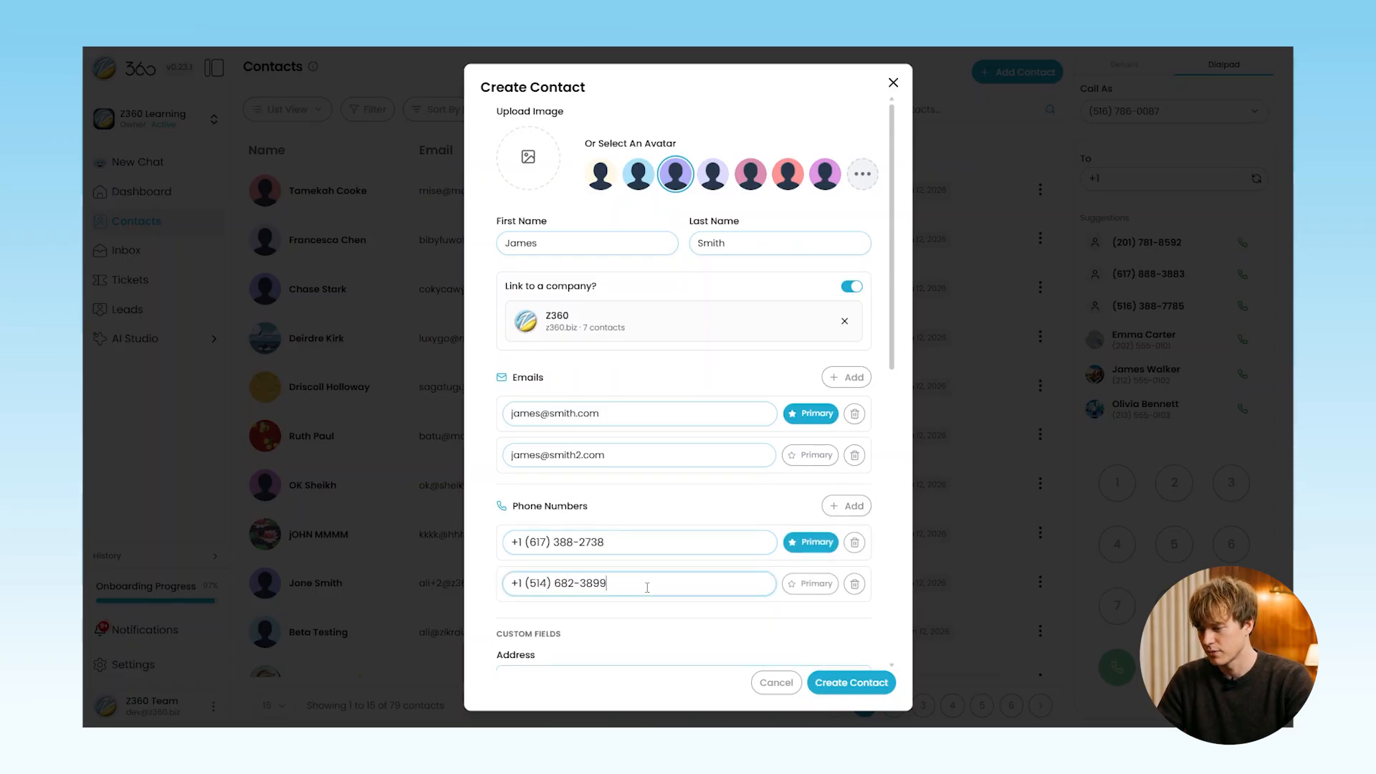
scroll(673, 509, down, 5)
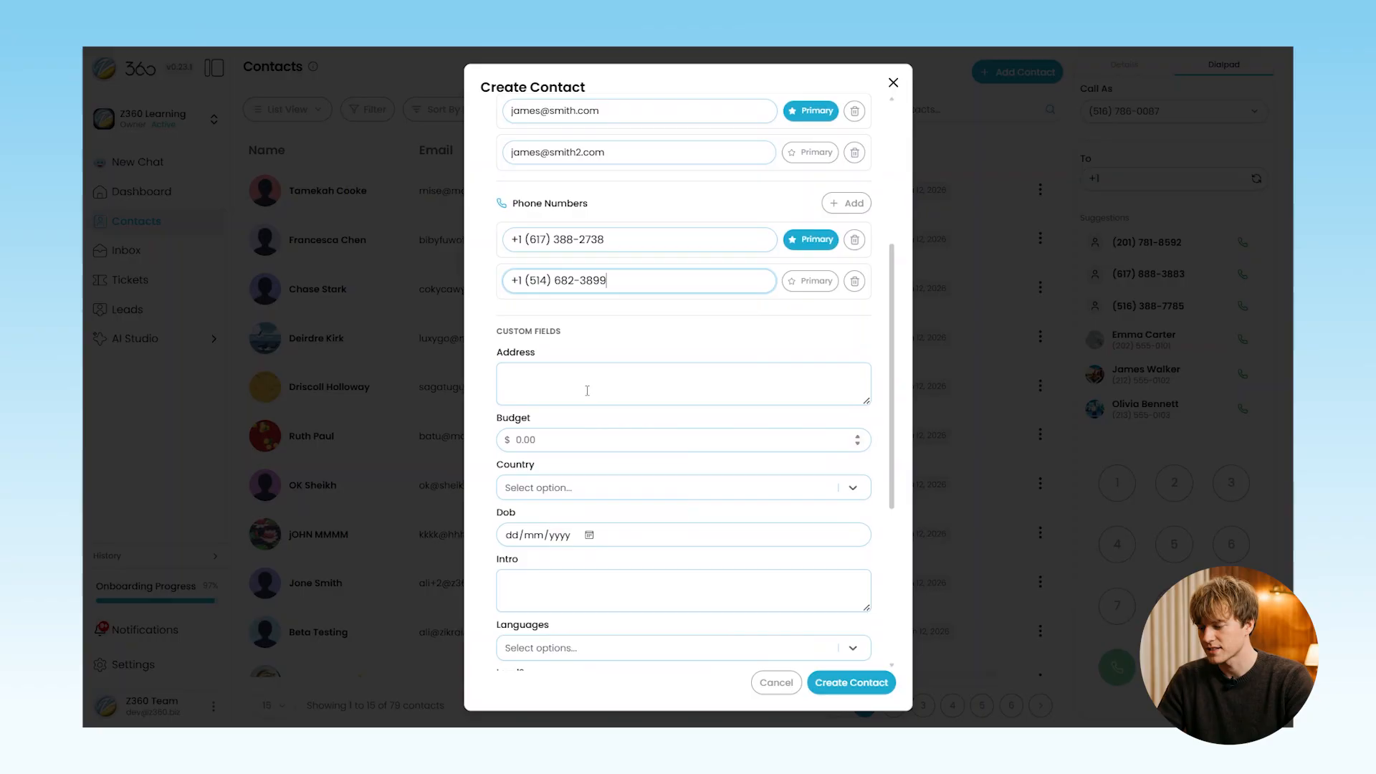
Fill in the contact's street address and a budget of 1000
click(587, 381)
scroll(588, 382, down, 1)
text(S)
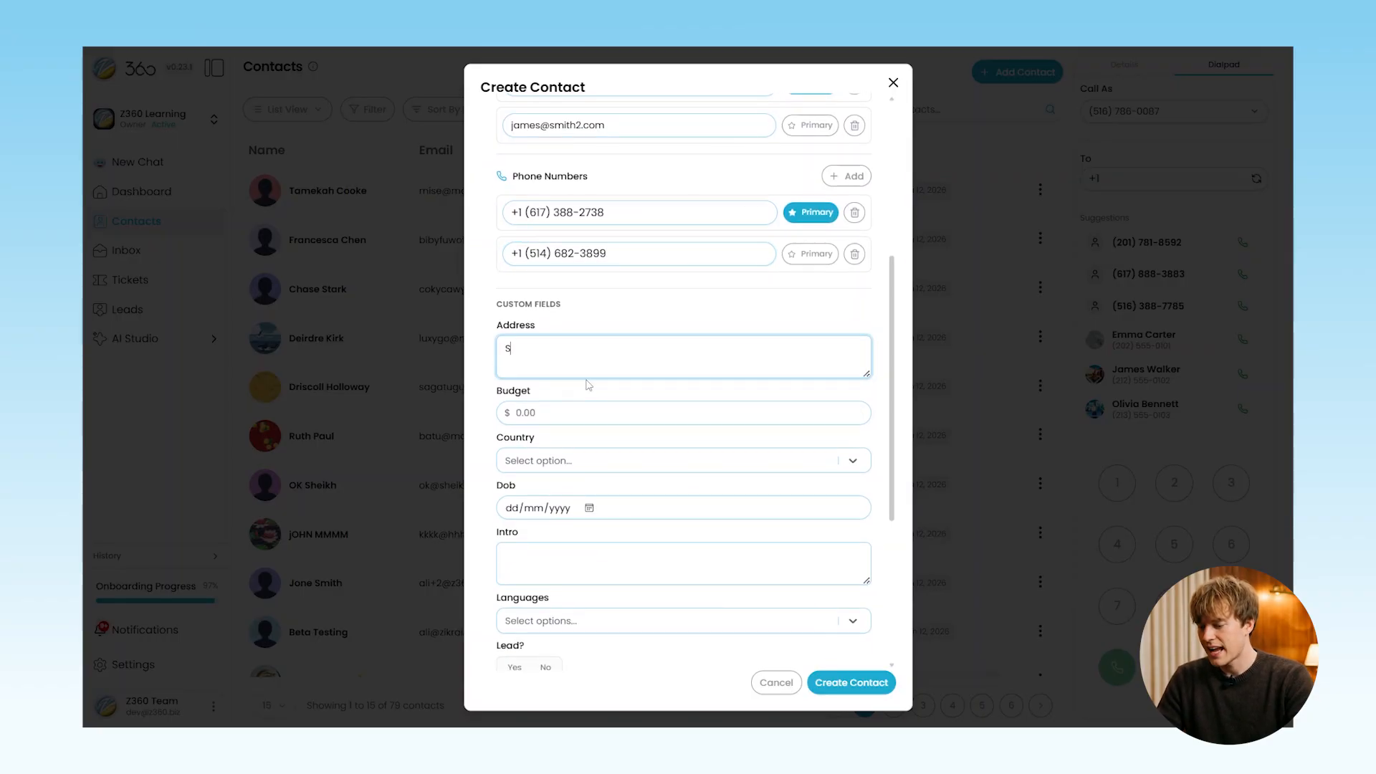
text(treet 2,)
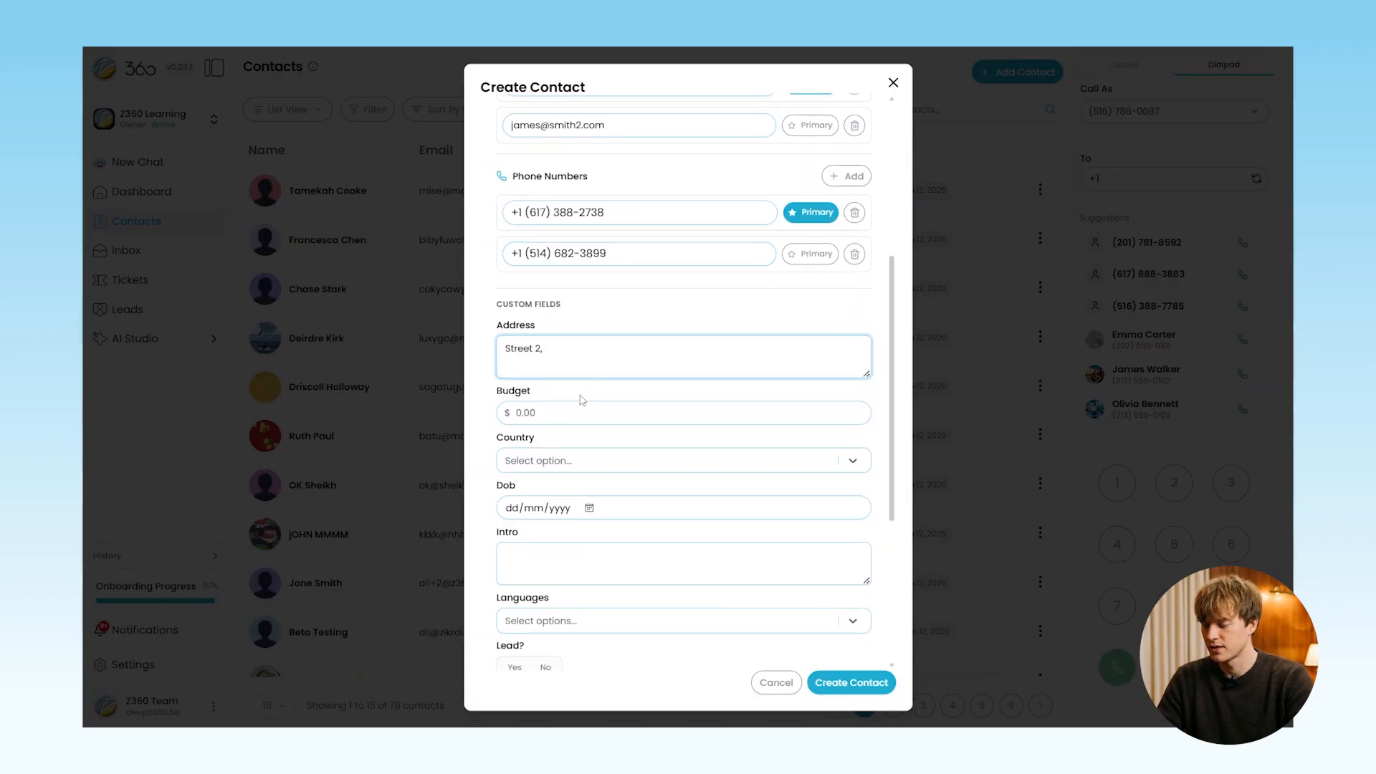
text( Dallas, Tx)
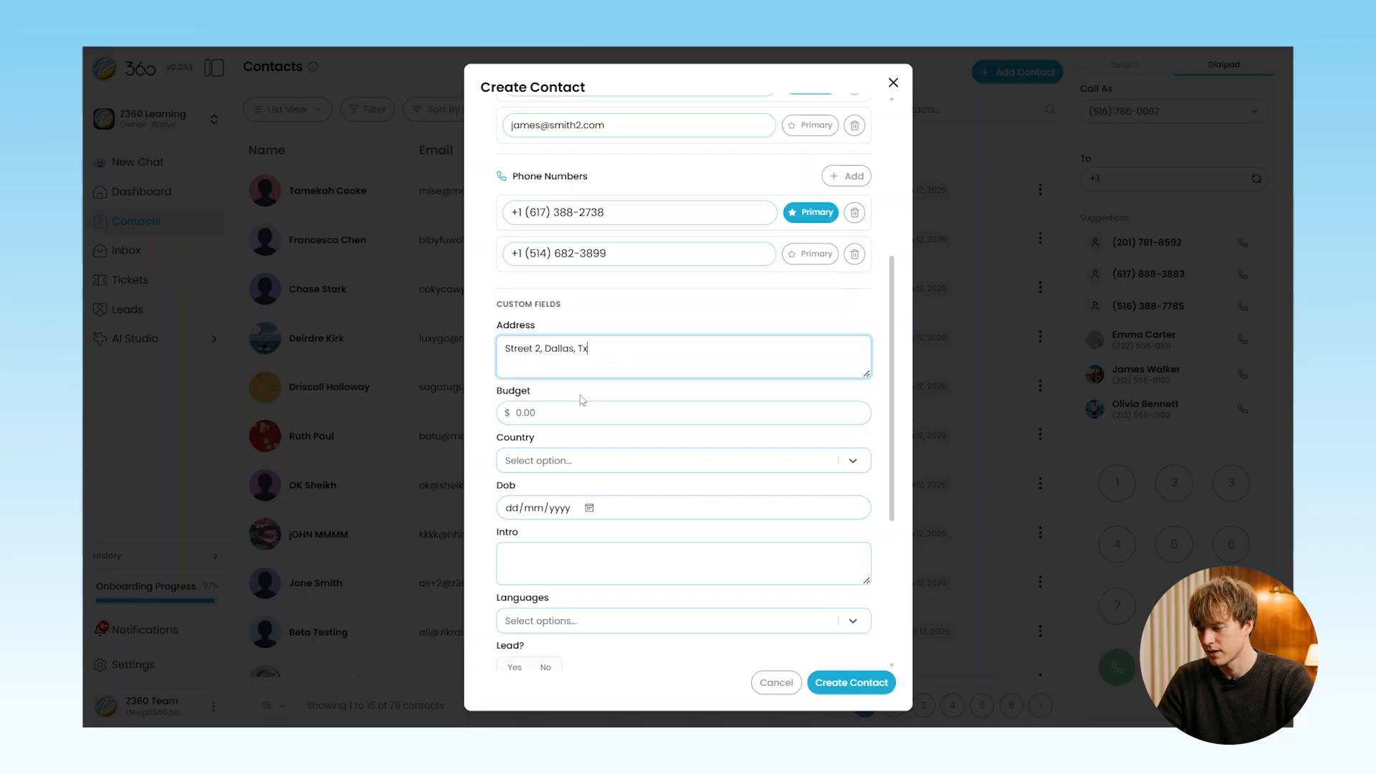
scroll(582, 400, down, 2)
click(552, 348)
text(1000)
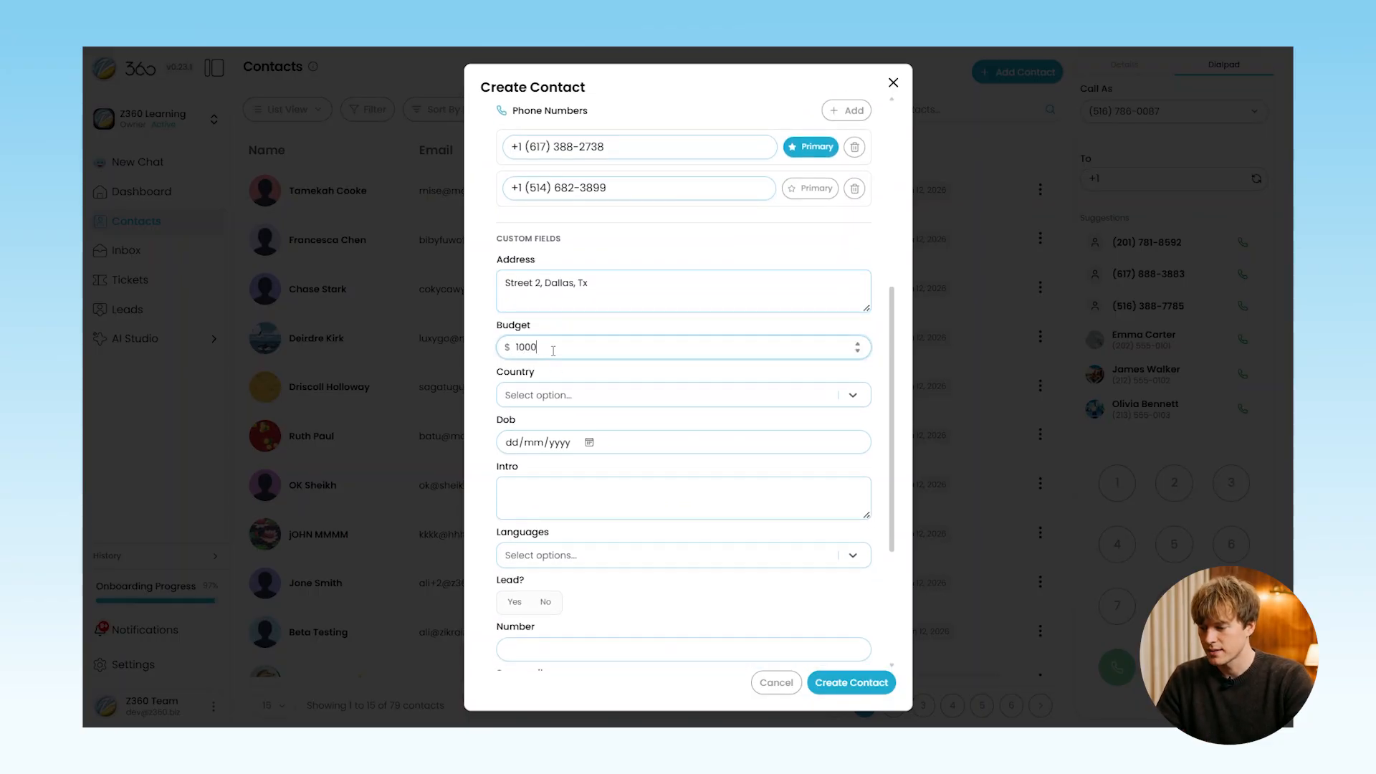
click(581, 396)
click(561, 445)
scroll(564, 442, down, 3)
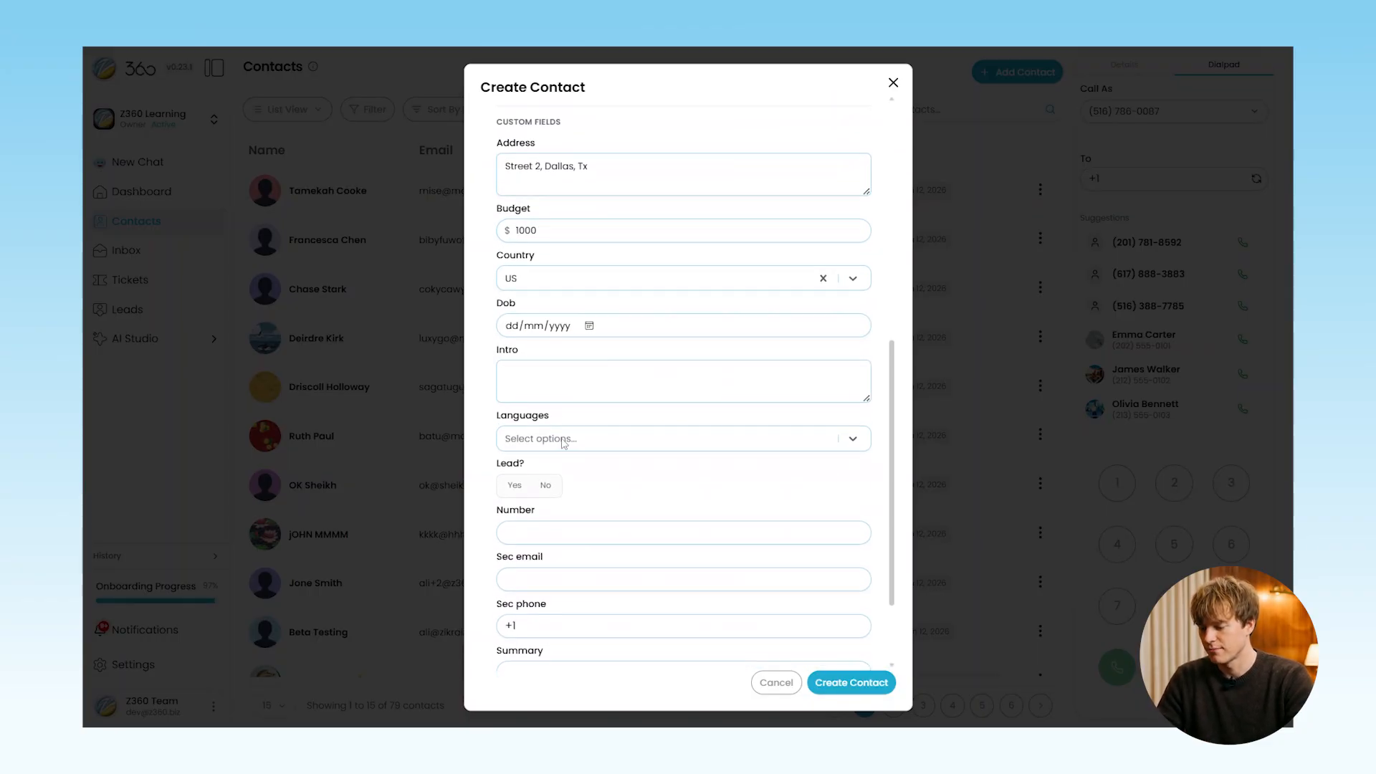
click(588, 321)
click(547, 352)
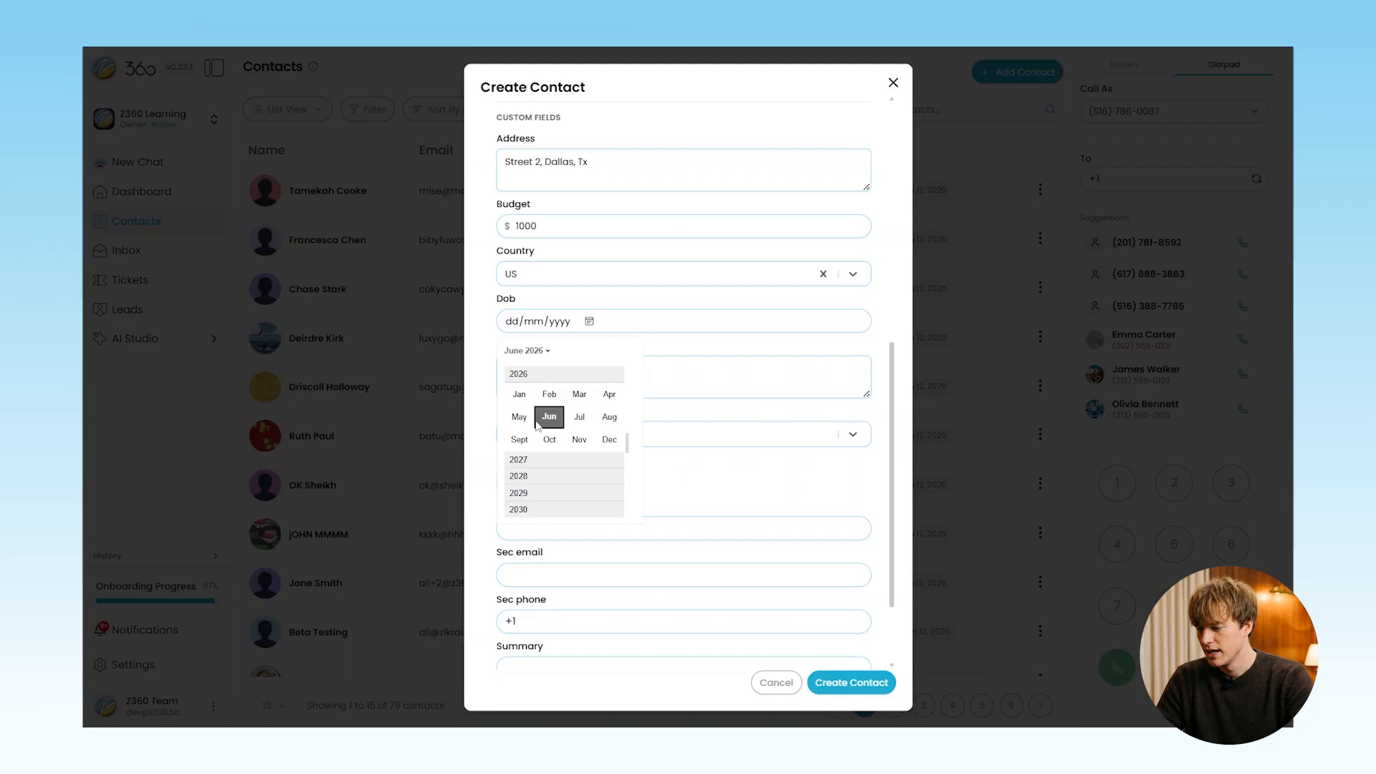
scroll(541, 430, up, 5)
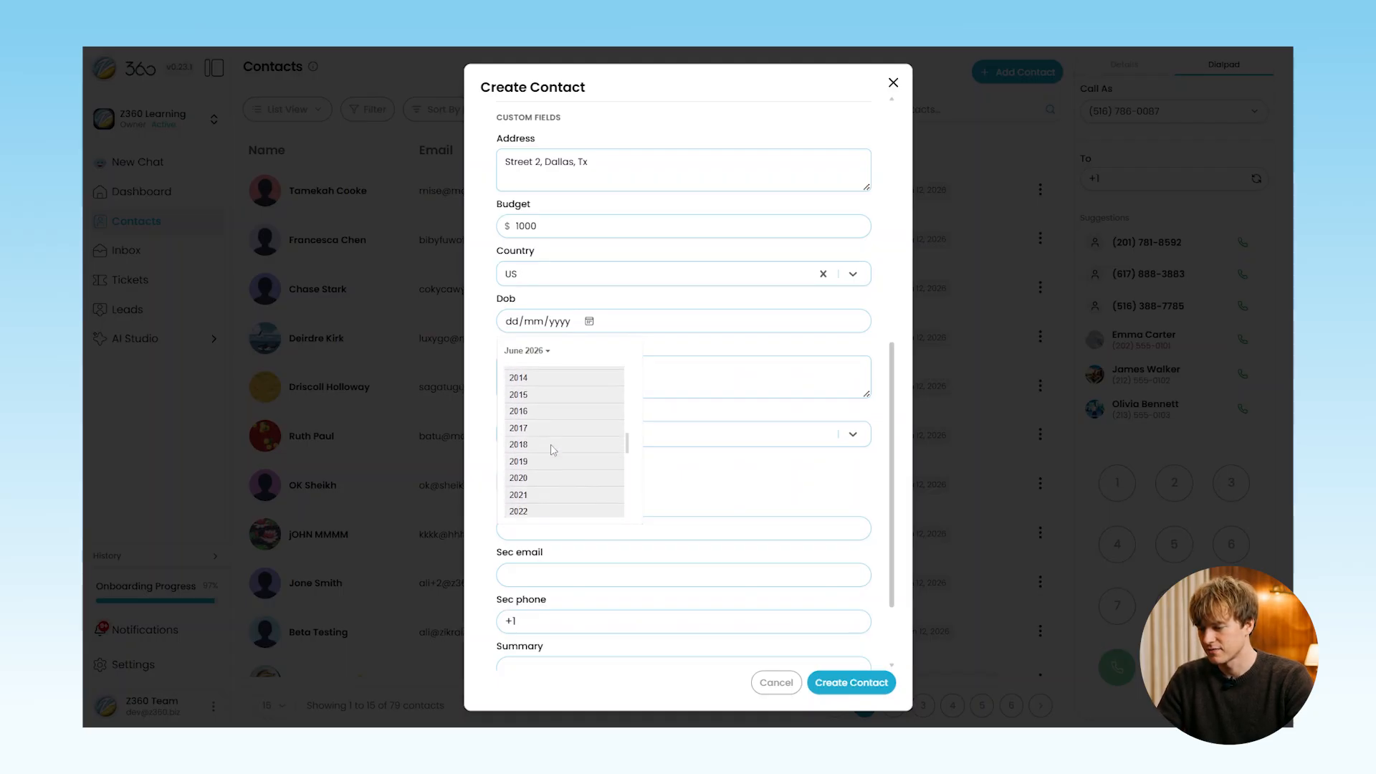
scroll(553, 449, up, 5)
click(566, 374)
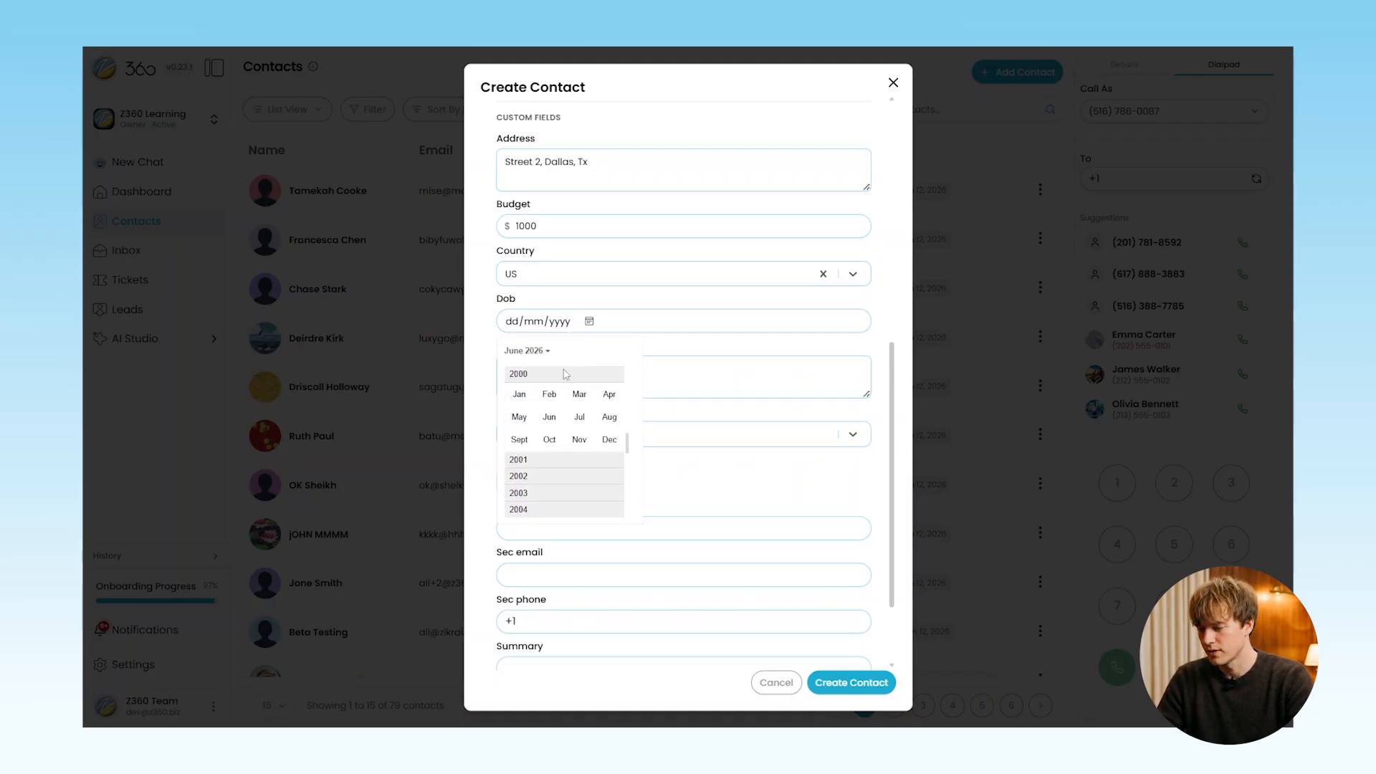
click(579, 440)
click(594, 459)
Choose English as the contact's language and bring up the tag list for 'new lead'
click(580, 381)
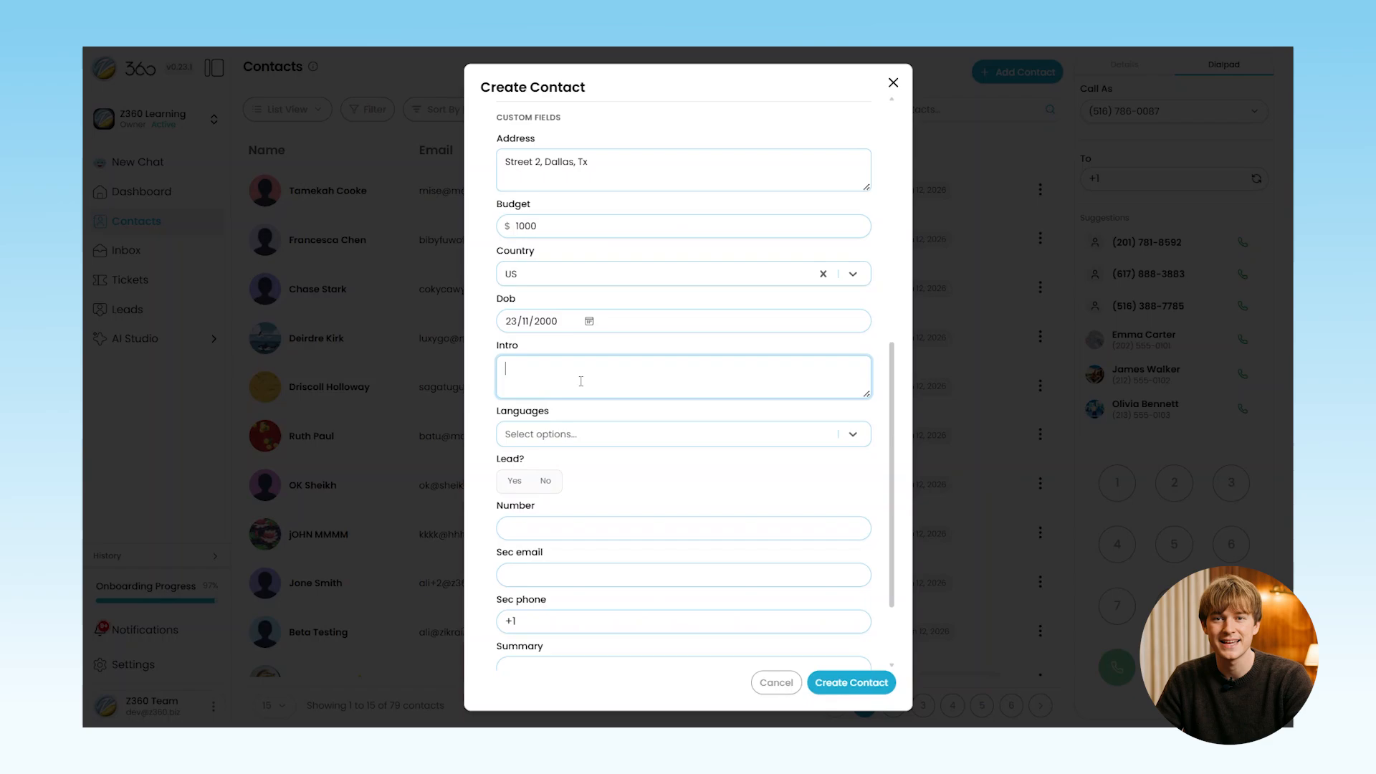
click(595, 439)
click(590, 483)
scroll(584, 446, down, 2)
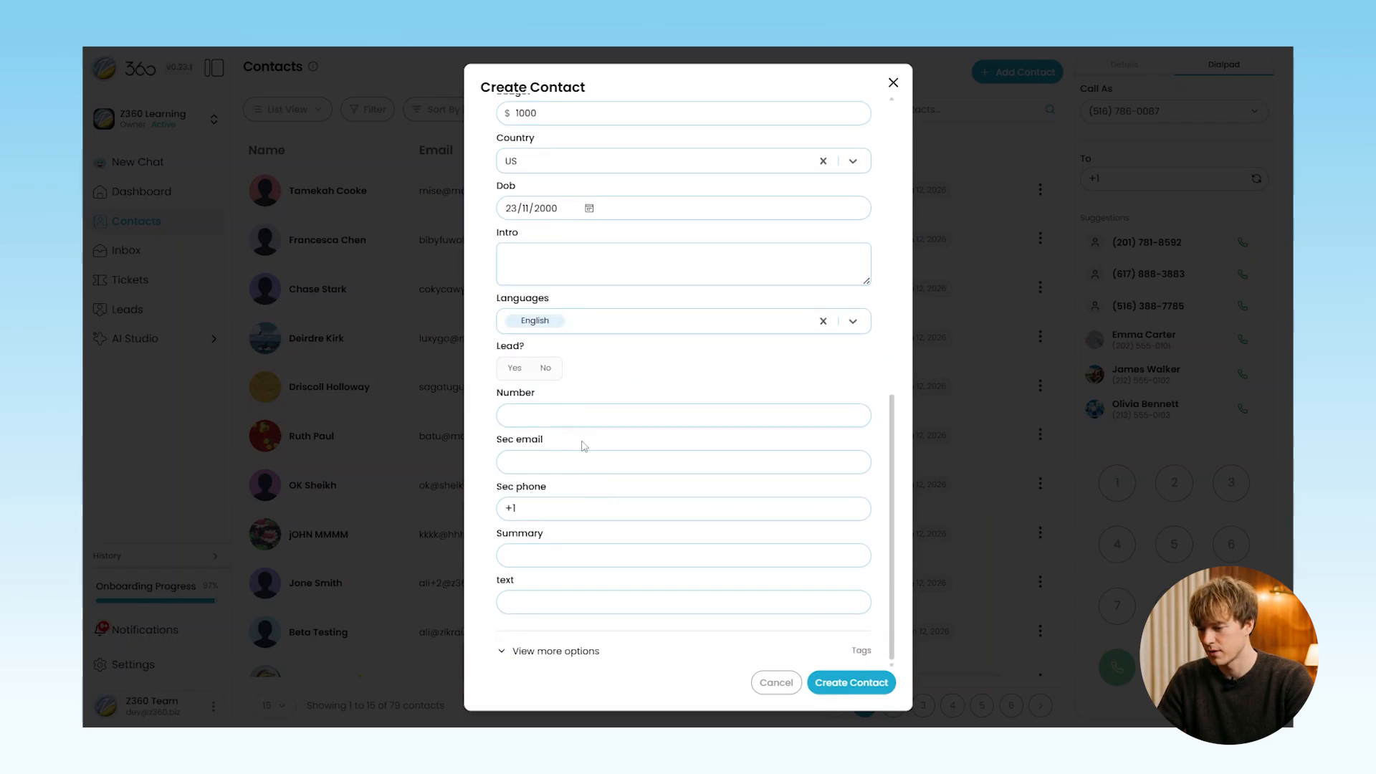
click(531, 651)
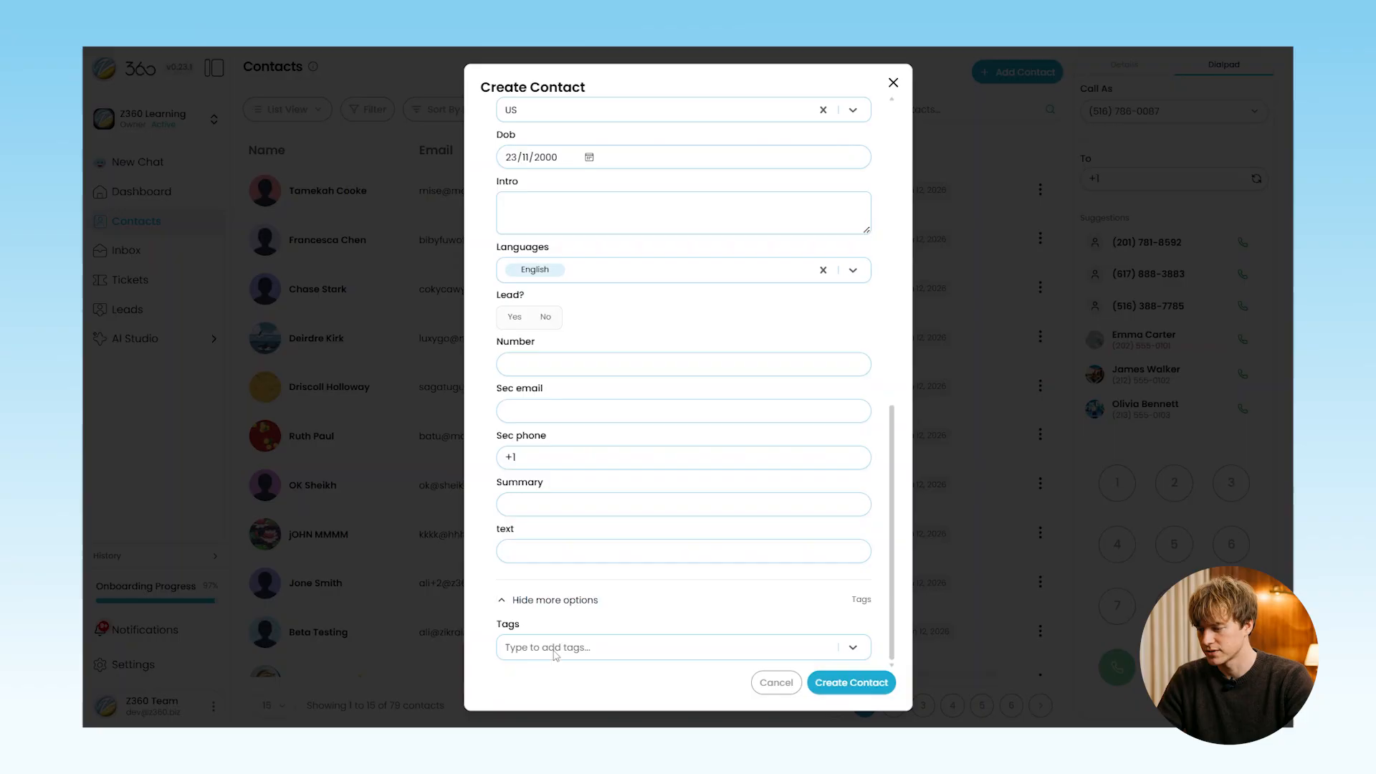
click(555, 656)
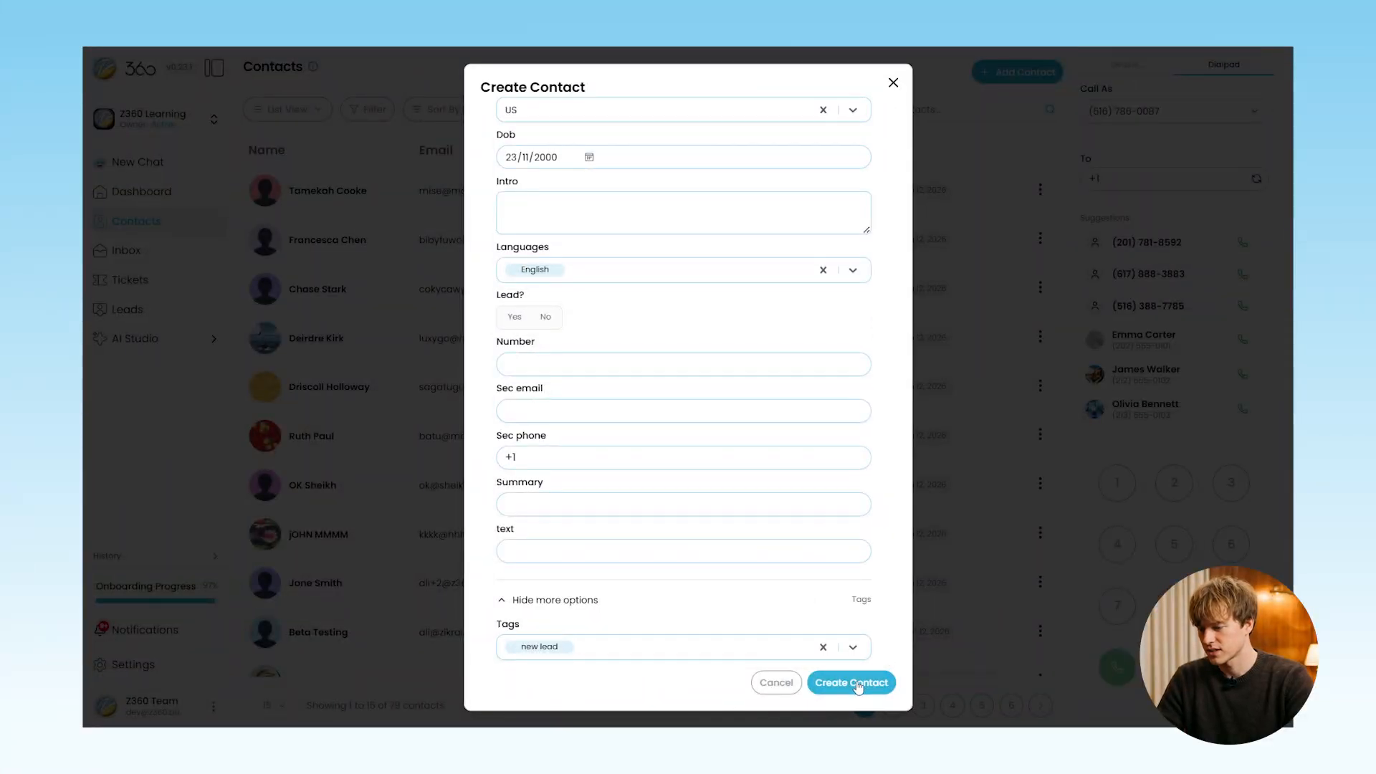
Create the contact and open its Details panel from the top of the Contacts list
click(858, 684)
scroll(768, 480, up, 15)
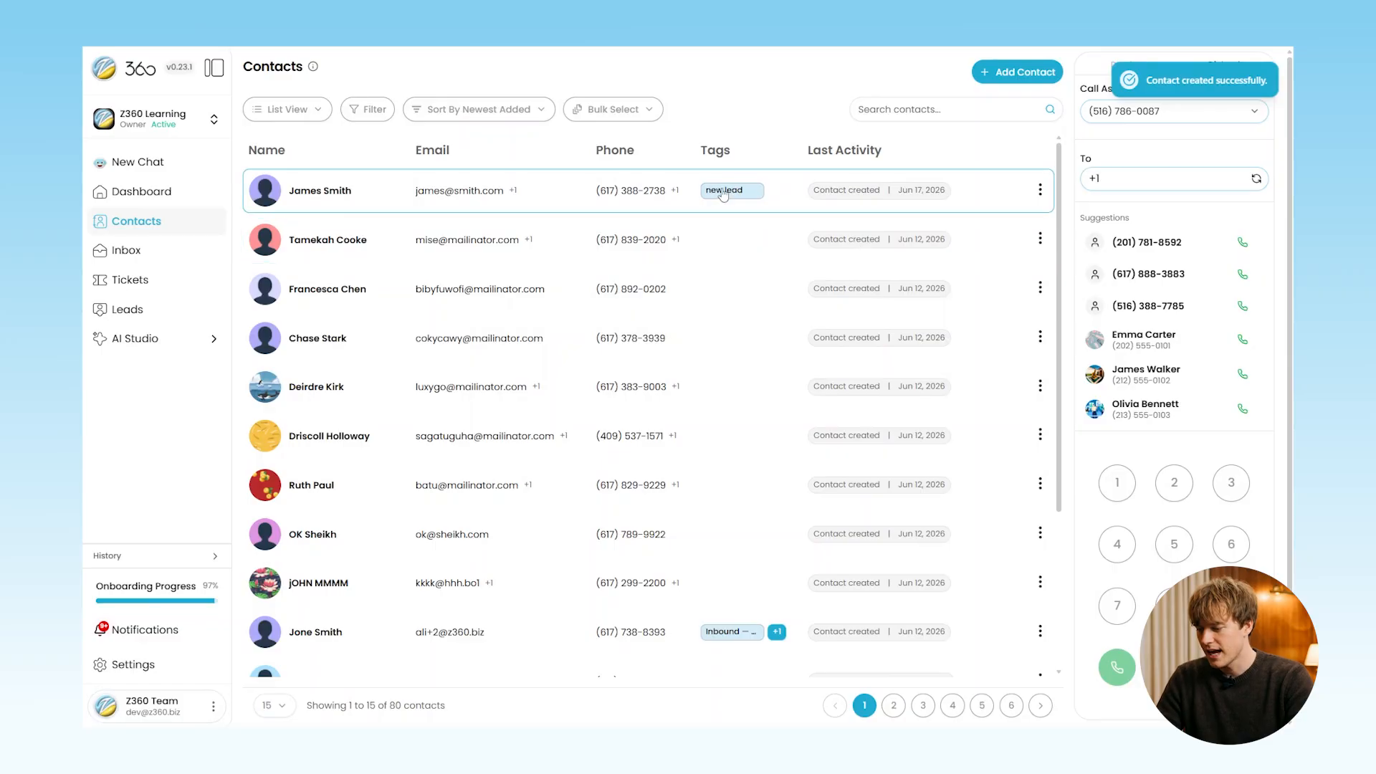
click(335, 196)
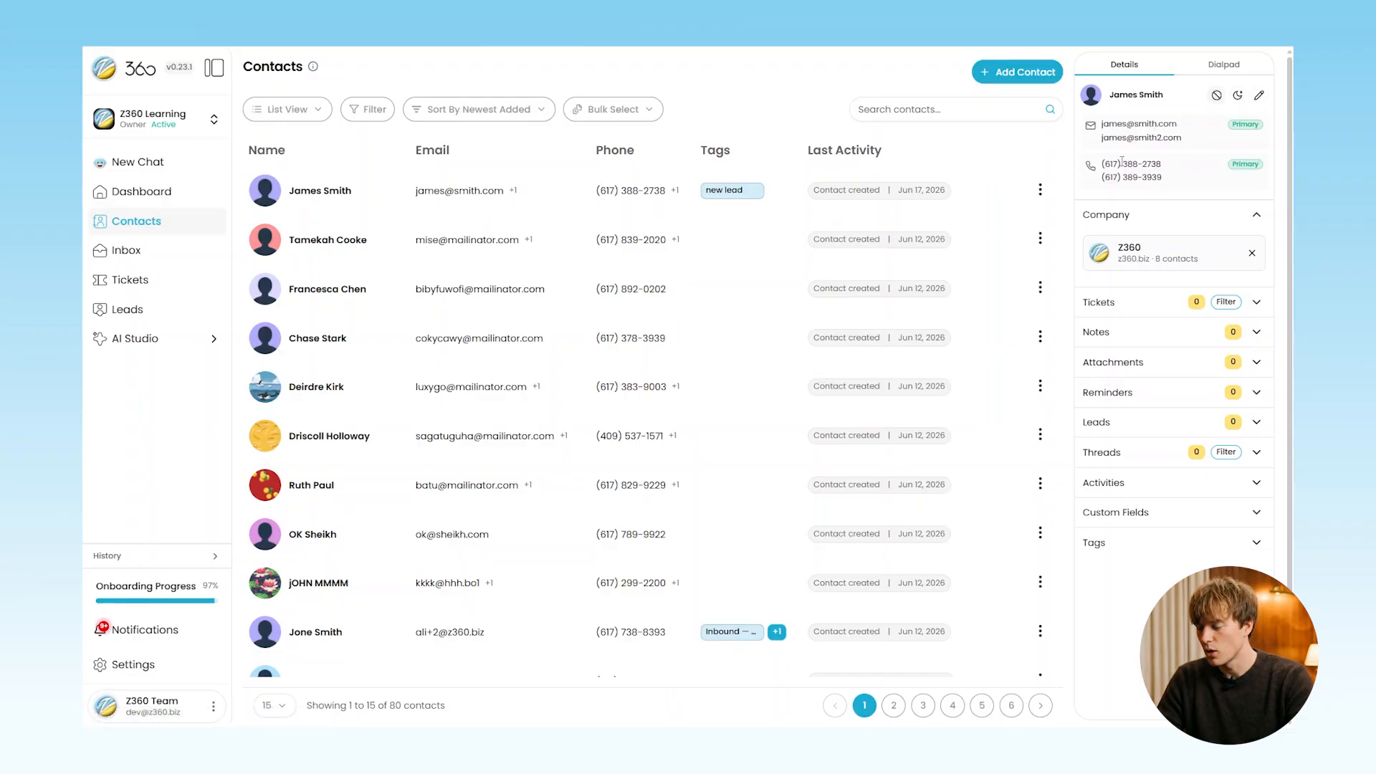
Expand and collapse the contact's Tickets and Notes, expand Custom Fields, then show the Dialpad
click(1126, 311)
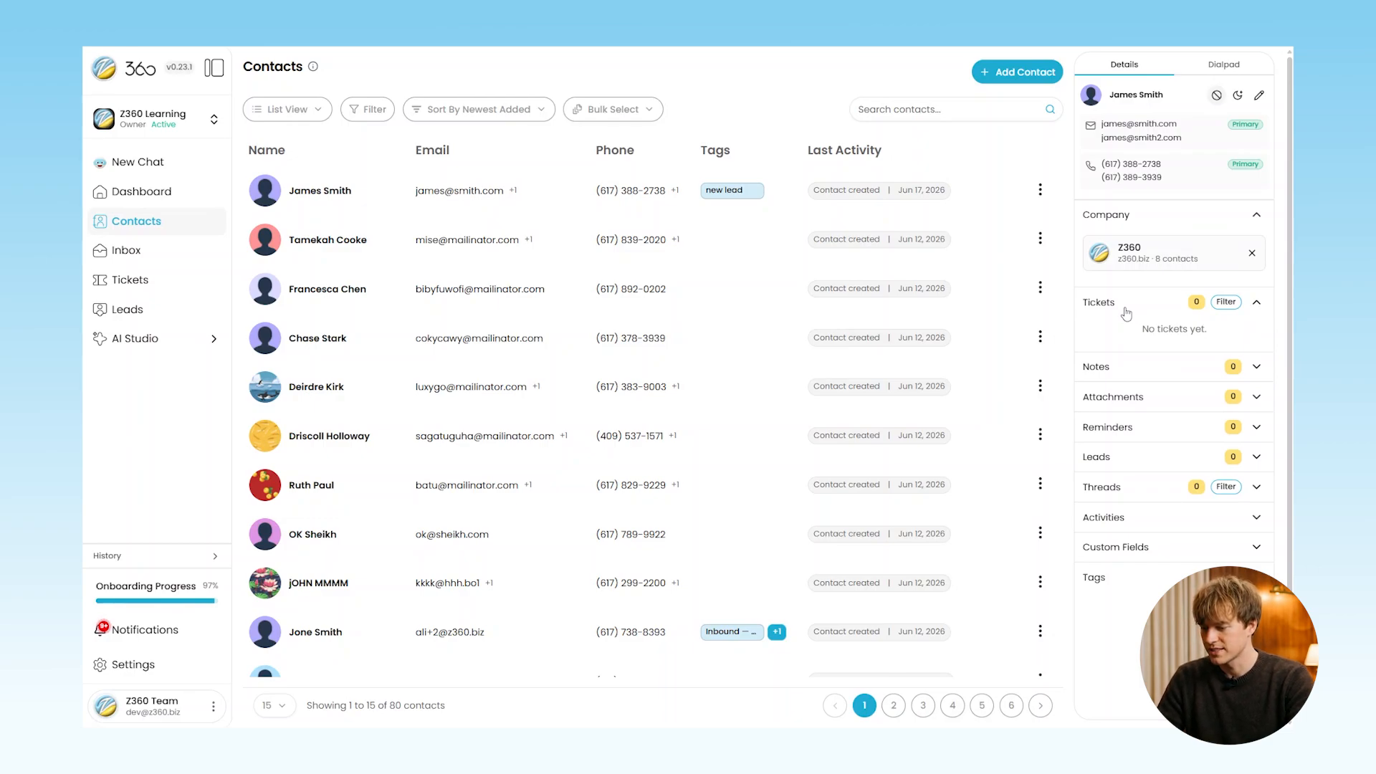
click(1127, 313)
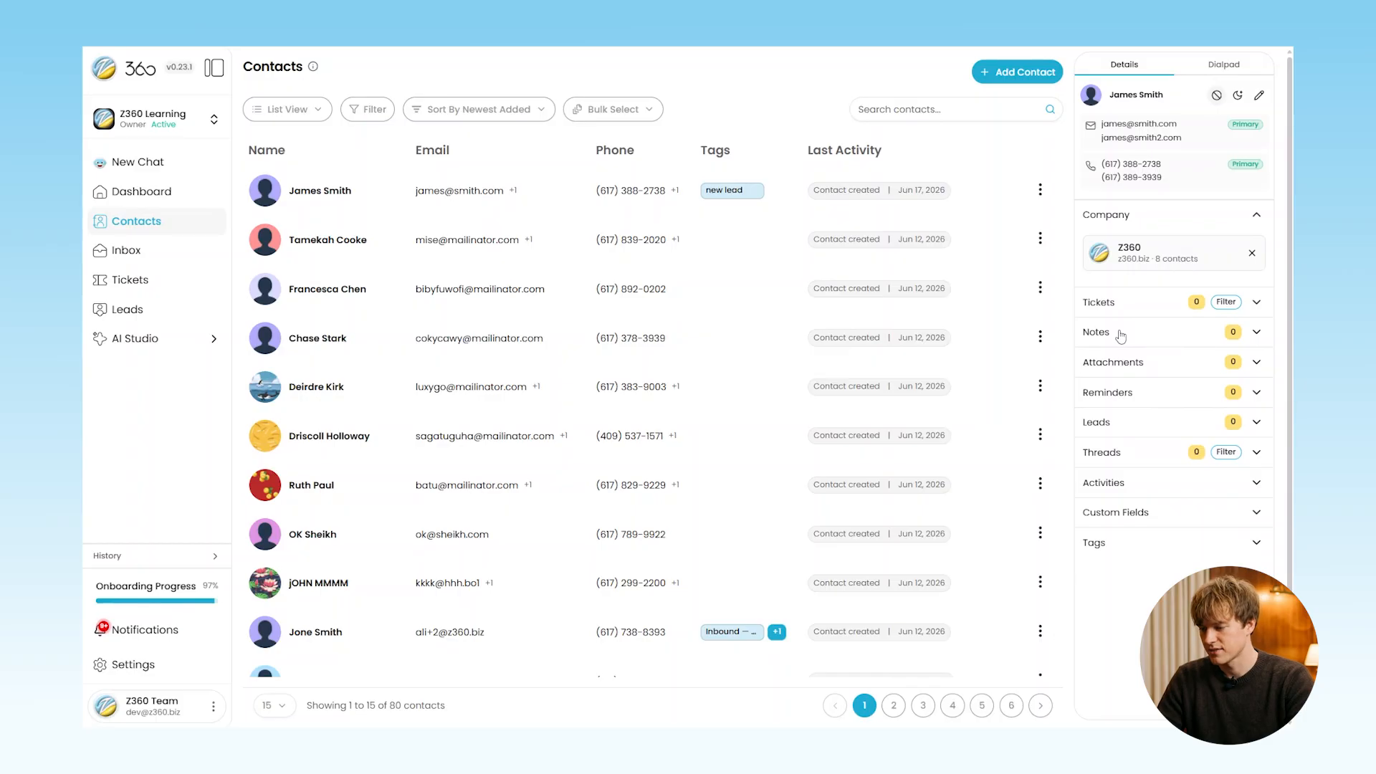
click(1121, 335)
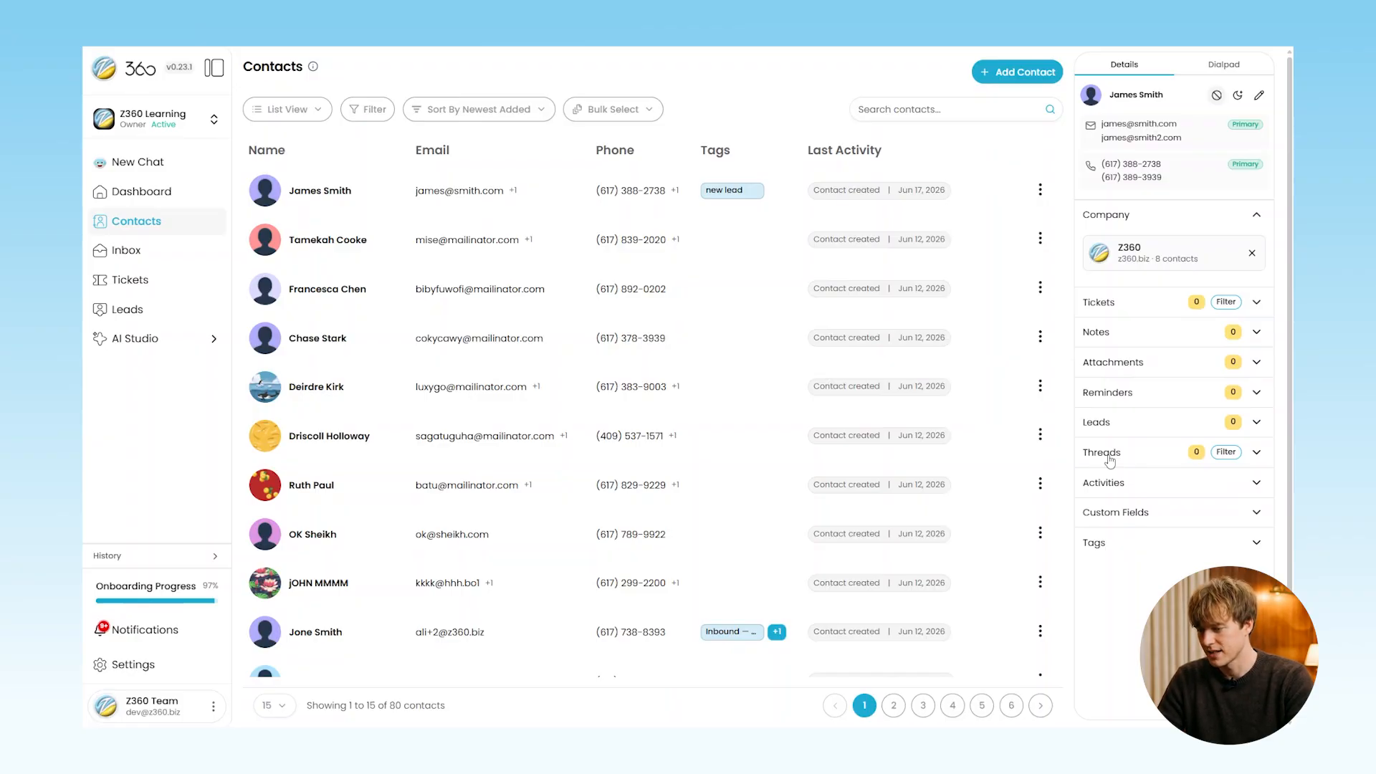
click(1113, 514)
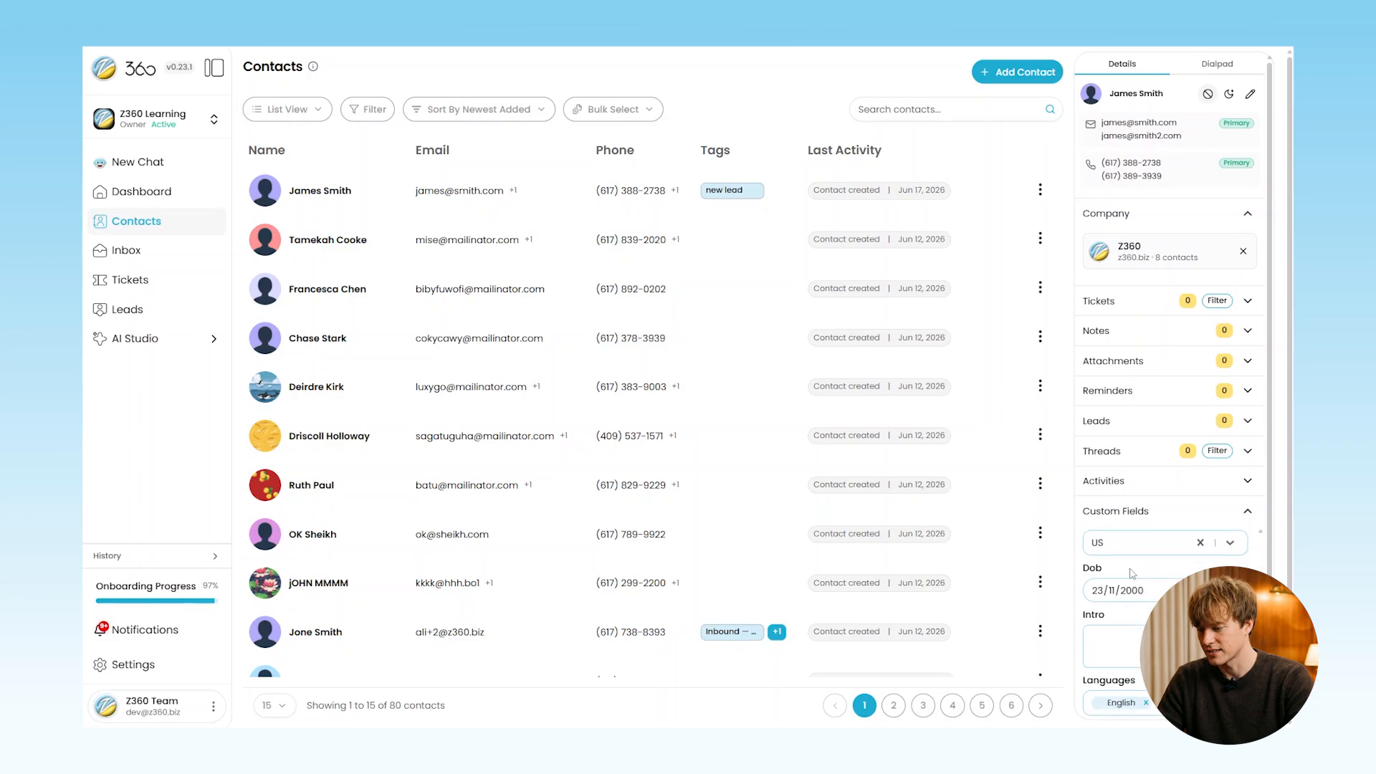
click(1218, 64)
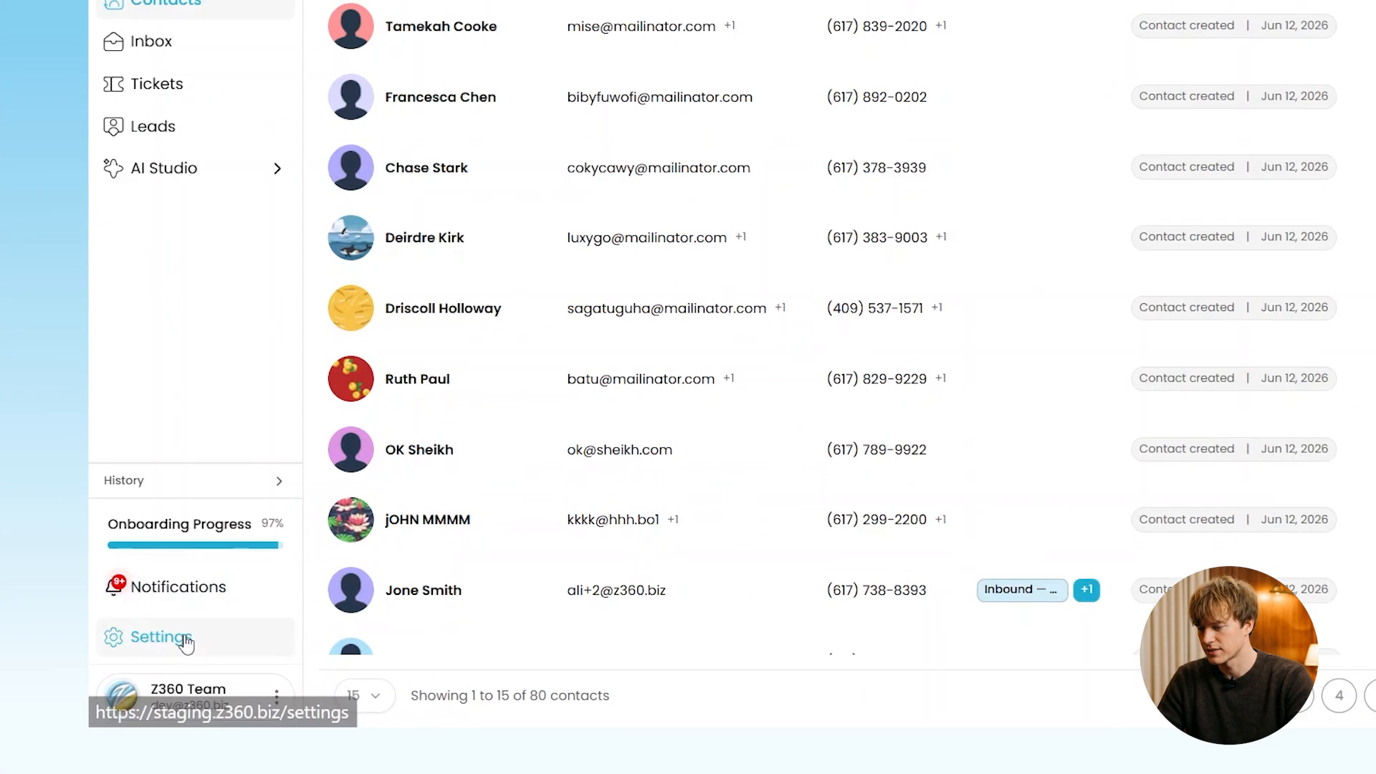
Go to Settings > Contacts and scroll down to the Add a new field form
click(188, 610)
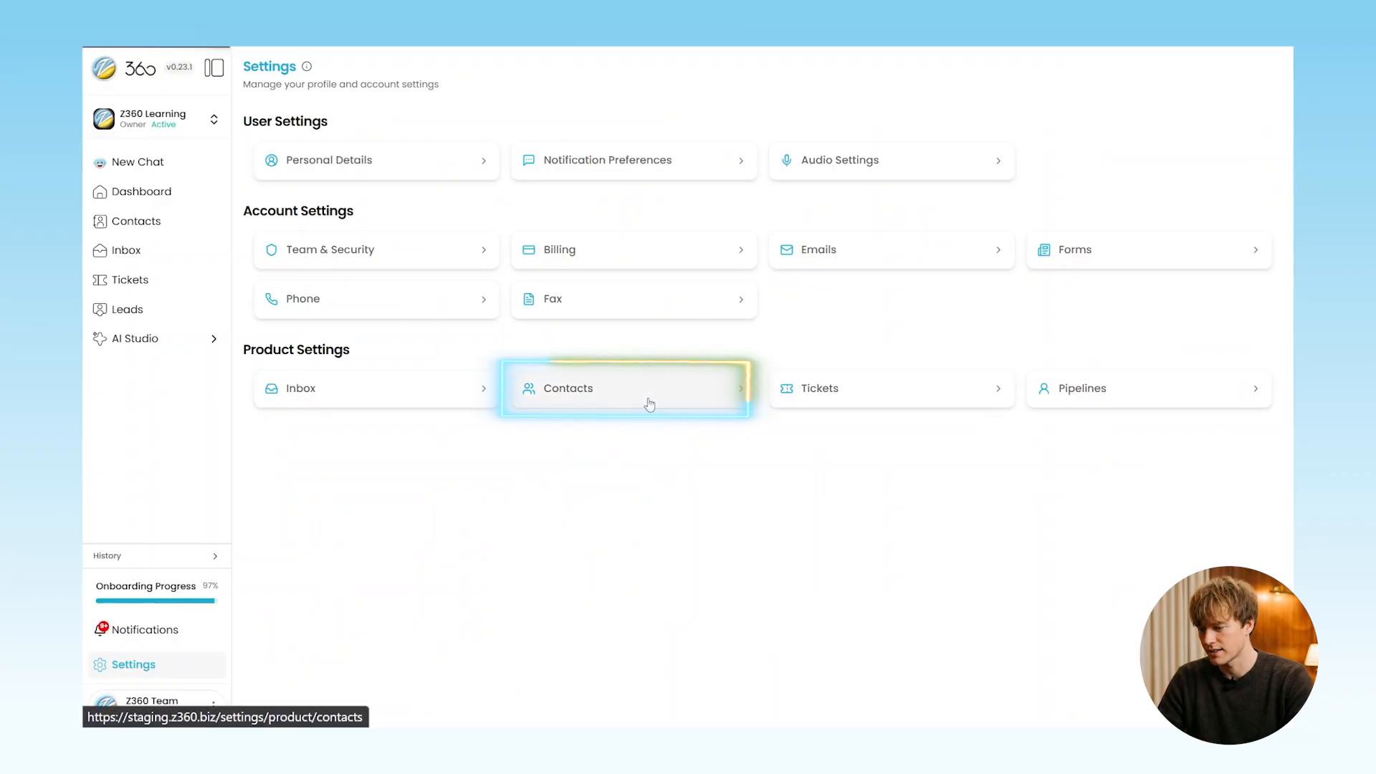
click(650, 403)
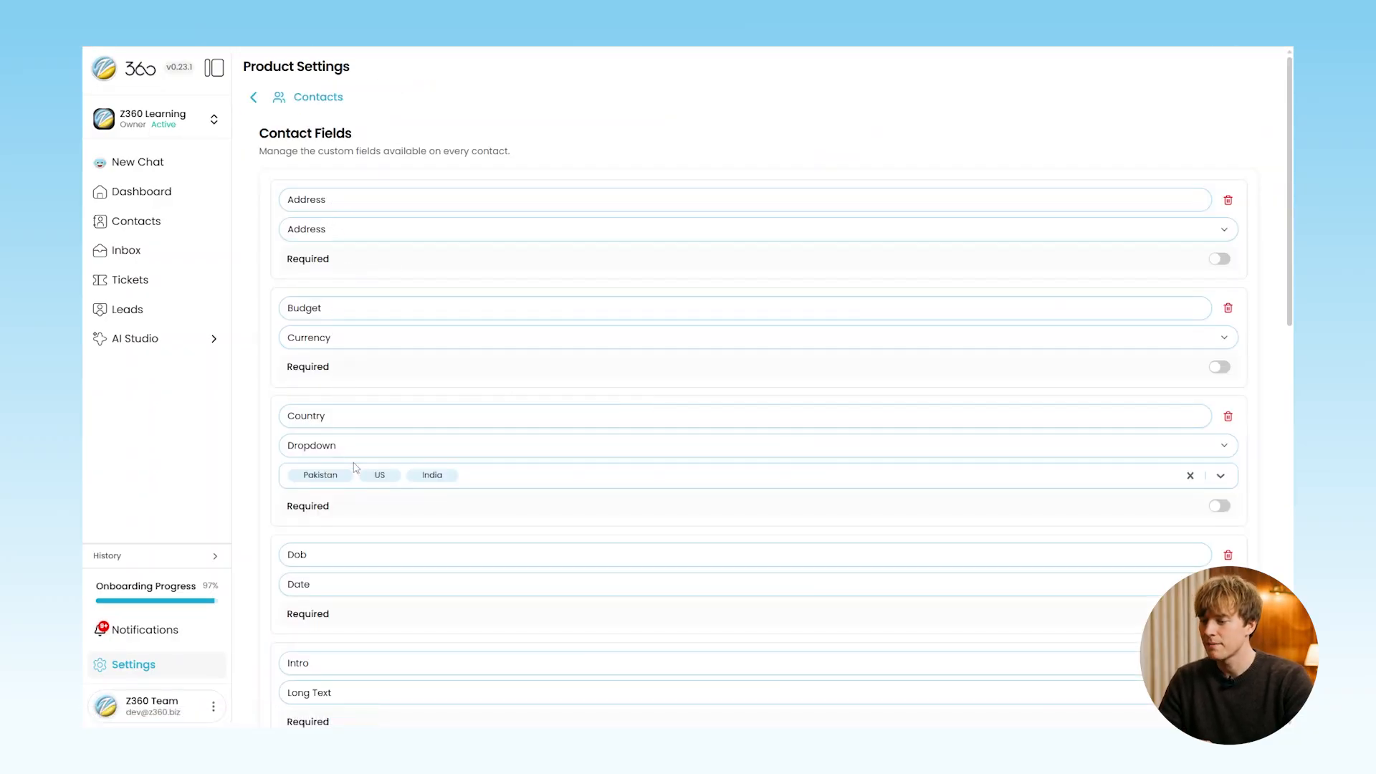
scroll(355, 465, down, 2)
scroll(355, 467, down, 6)
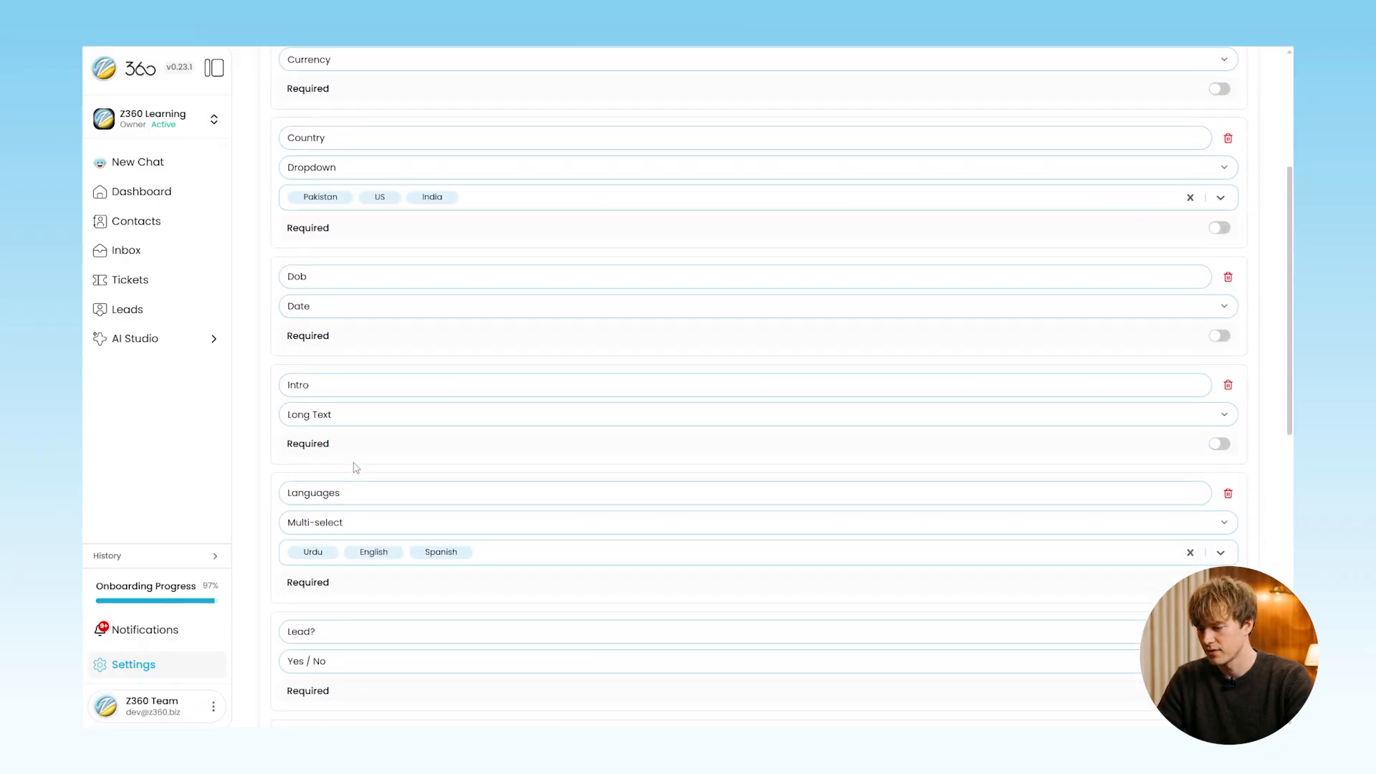
scroll(354, 468, down, 5)
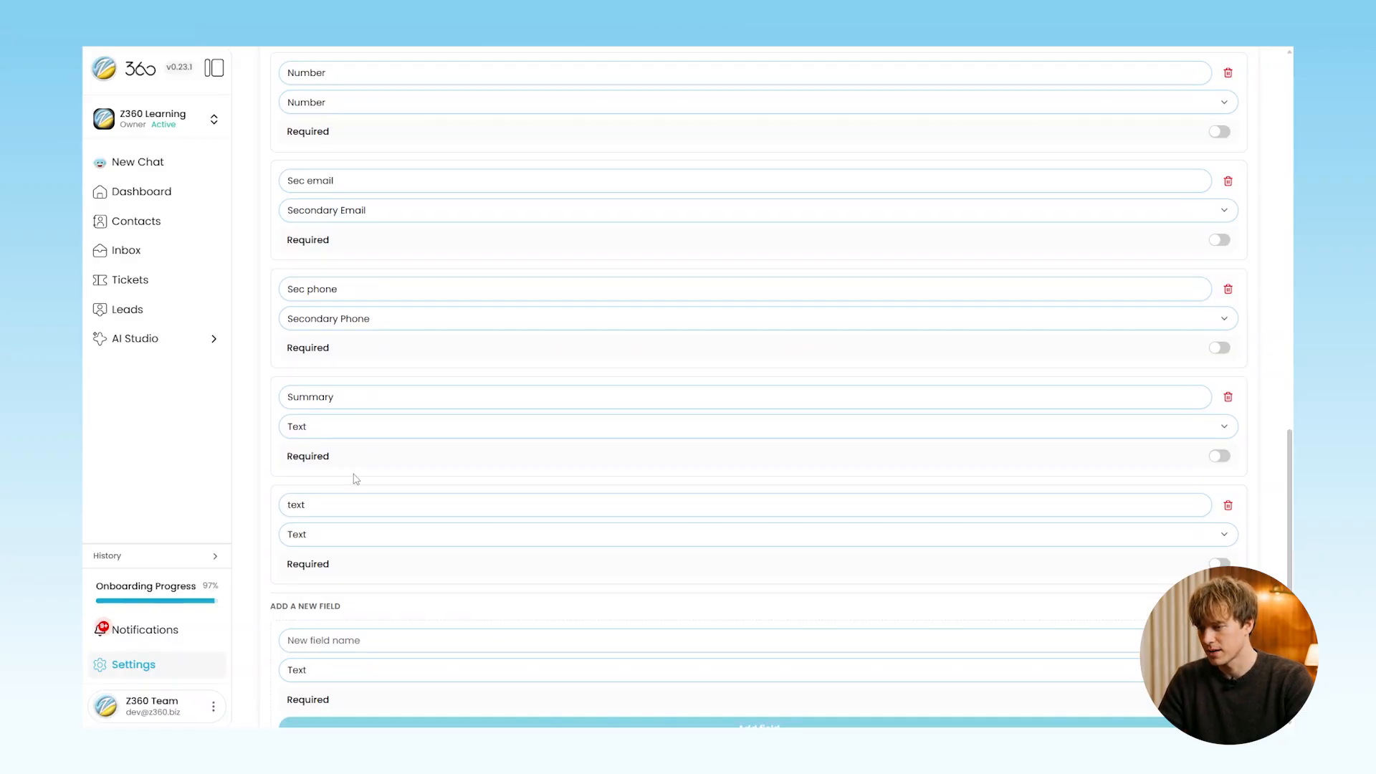
scroll(355, 582, down, 1)
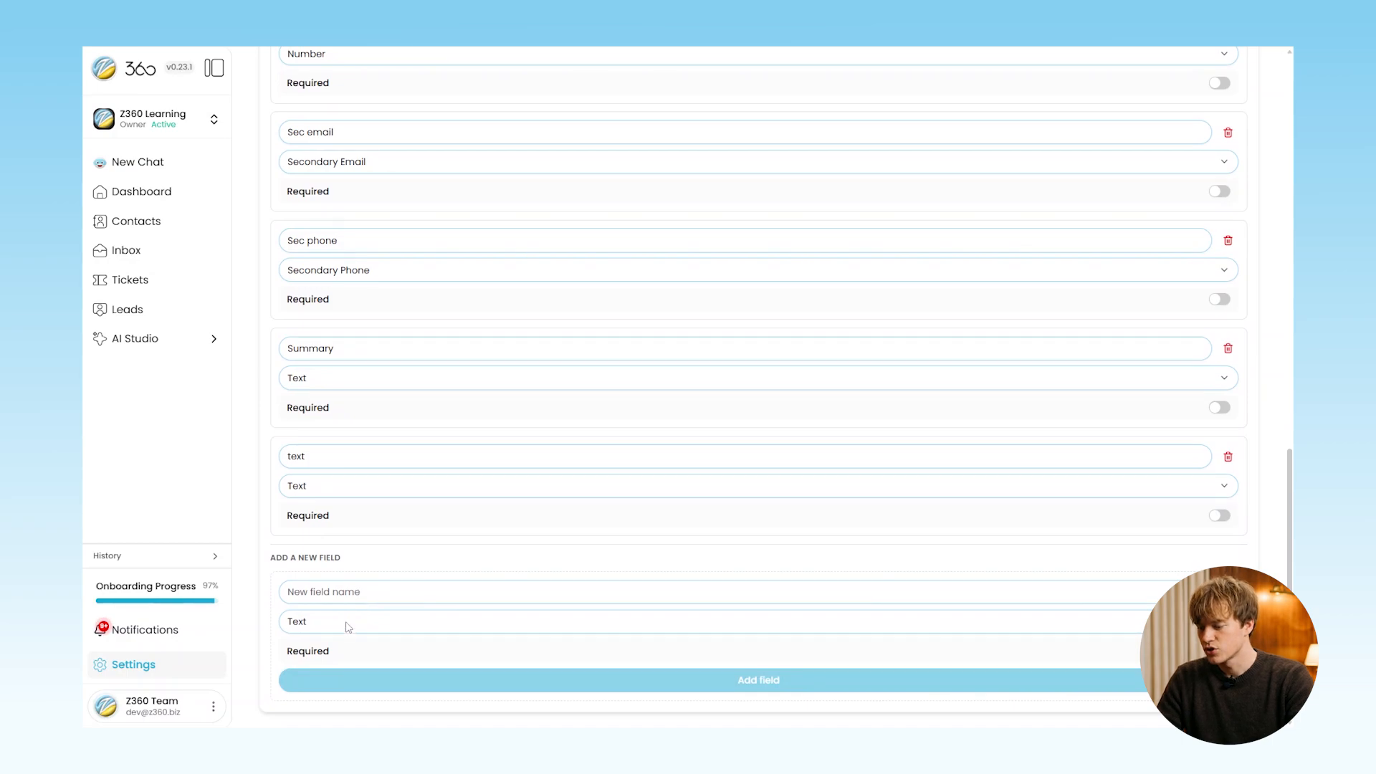
click(346, 623)
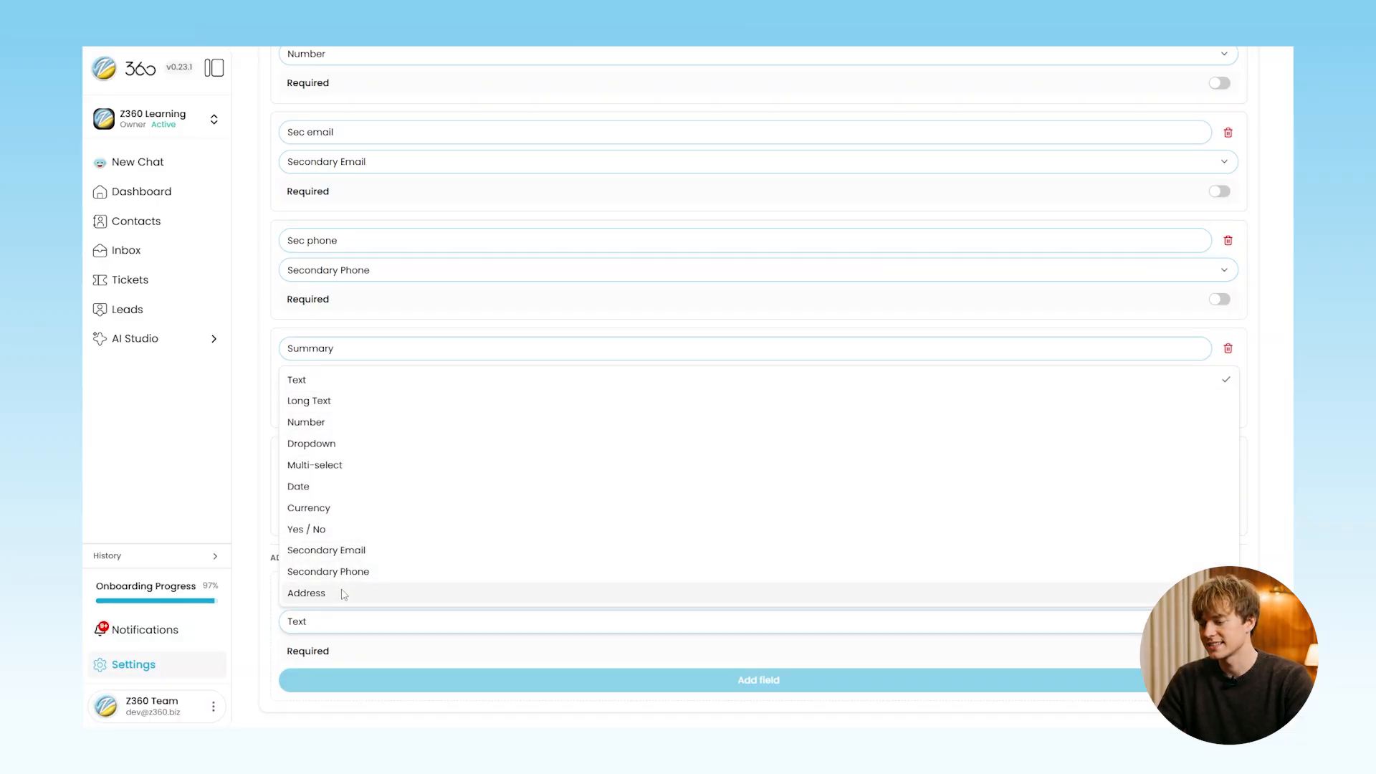
click(372, 387)
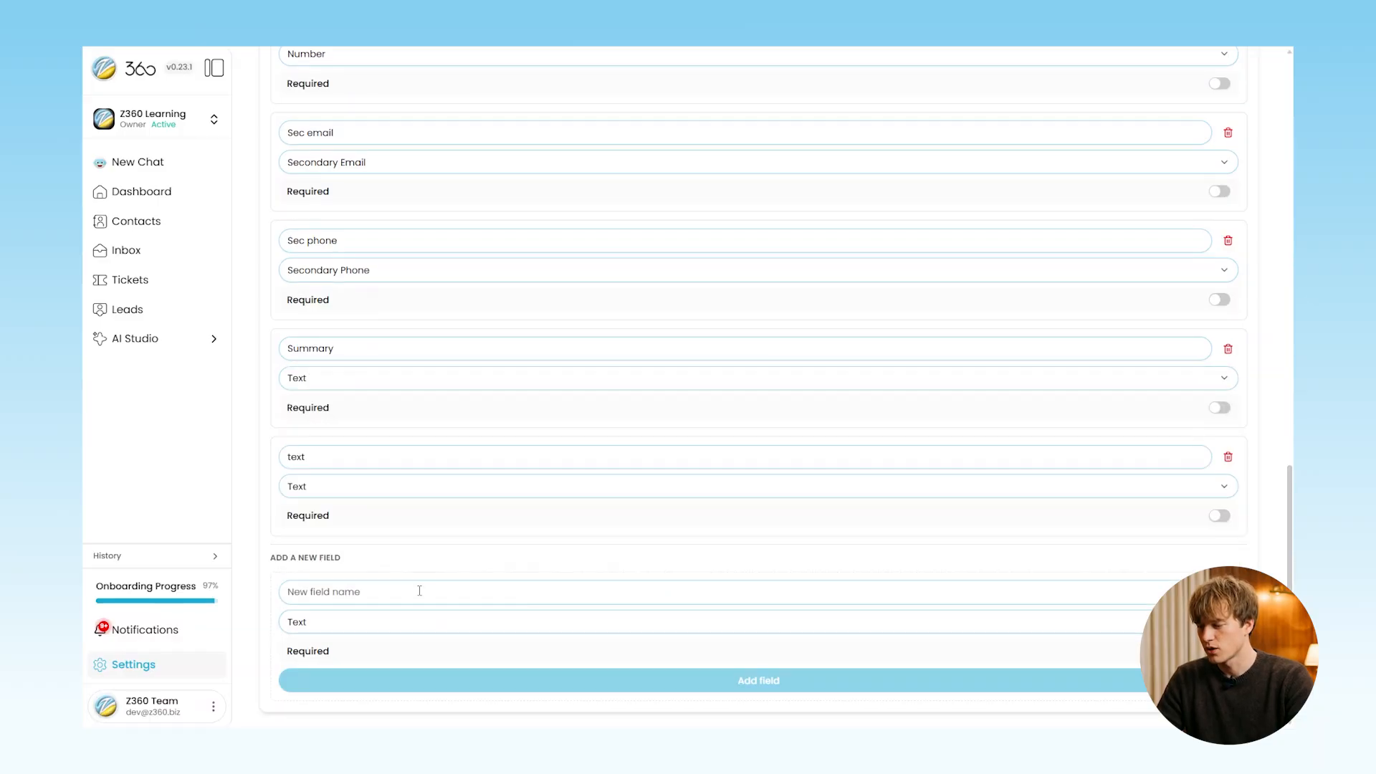
Add a custom contact field 'New Lead?' of type Yes / No
click(419, 590)
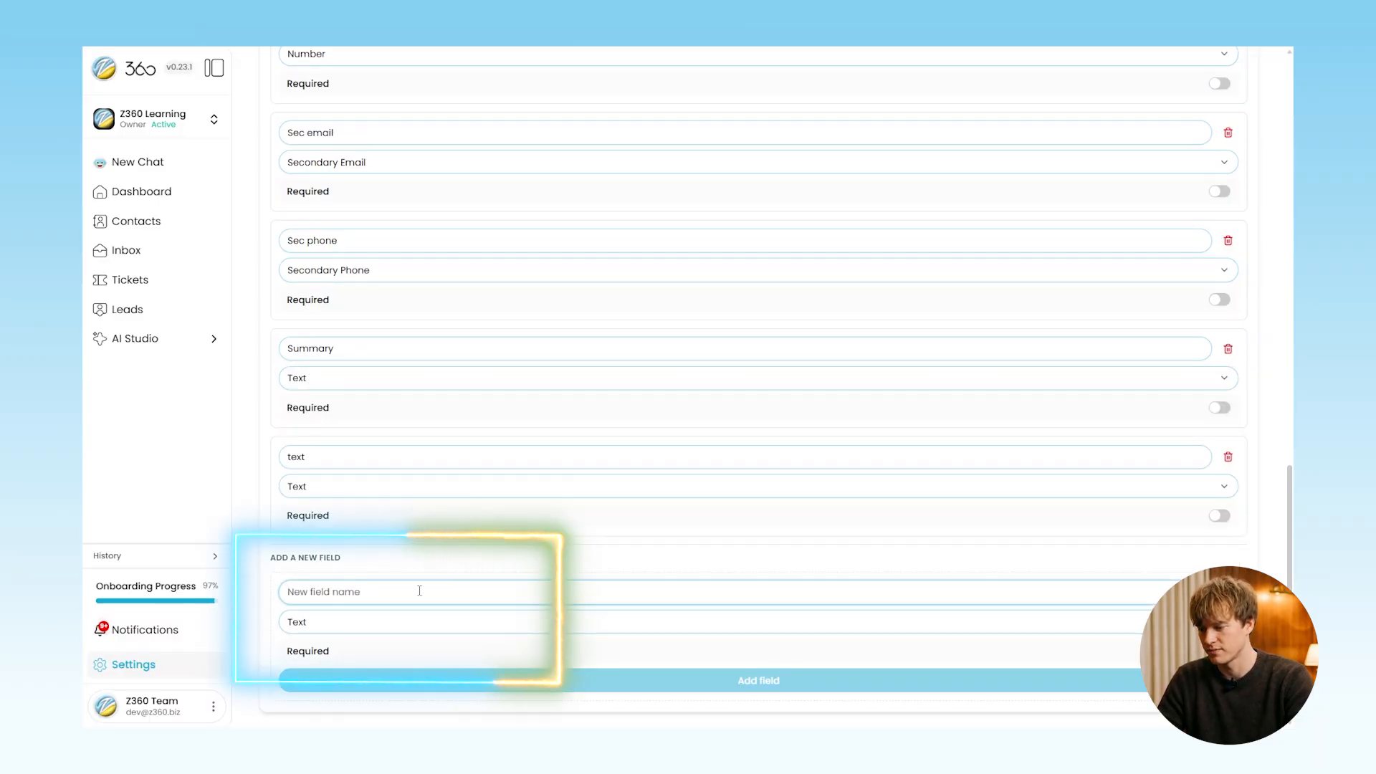
text(New Lead?)
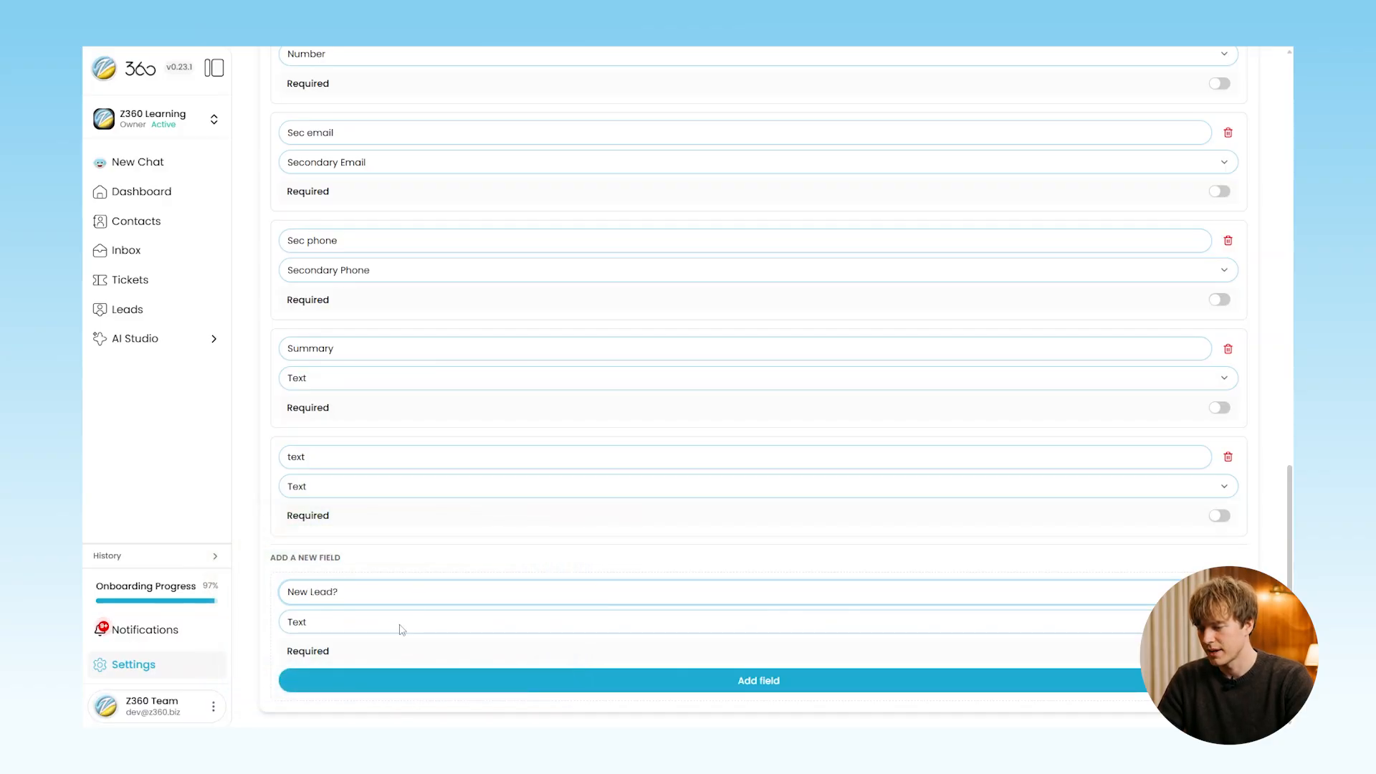
click(399, 622)
click(380, 528)
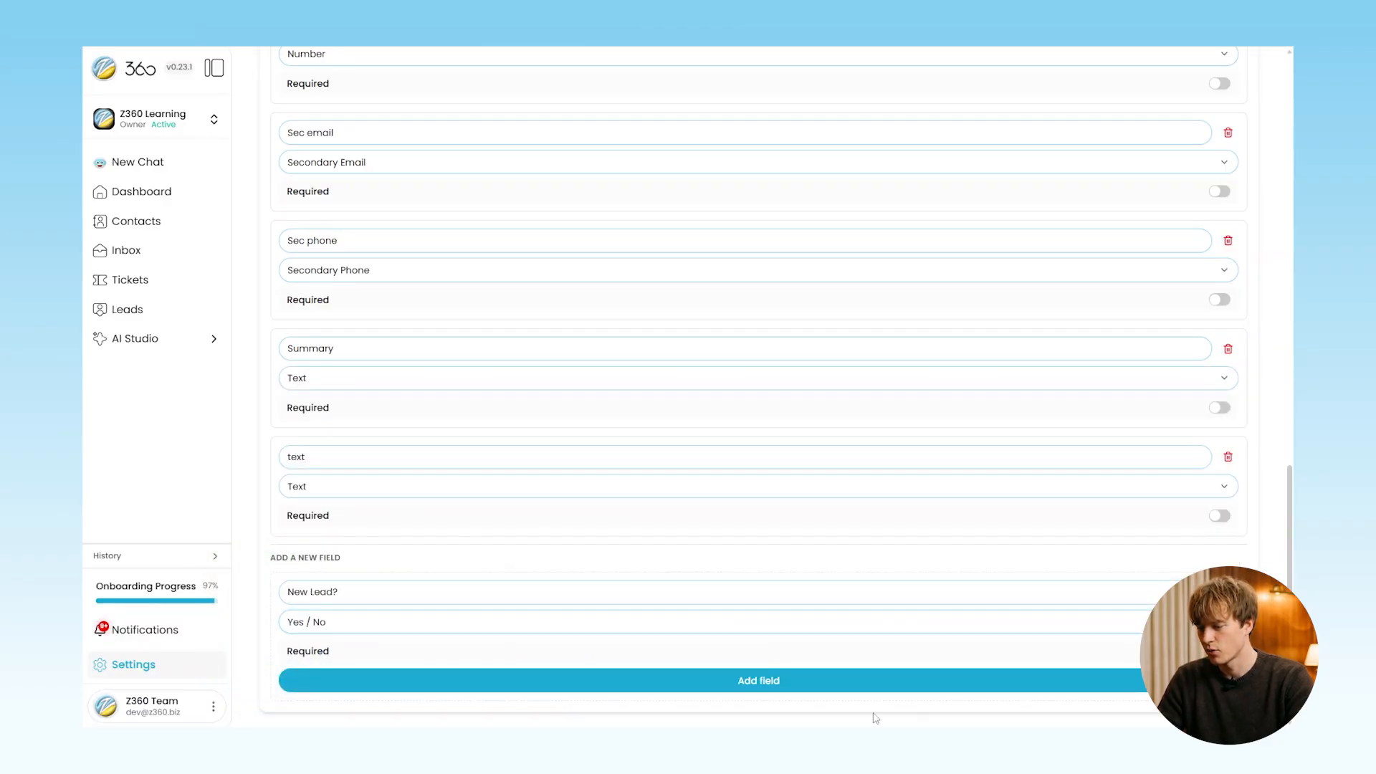
click(830, 694)
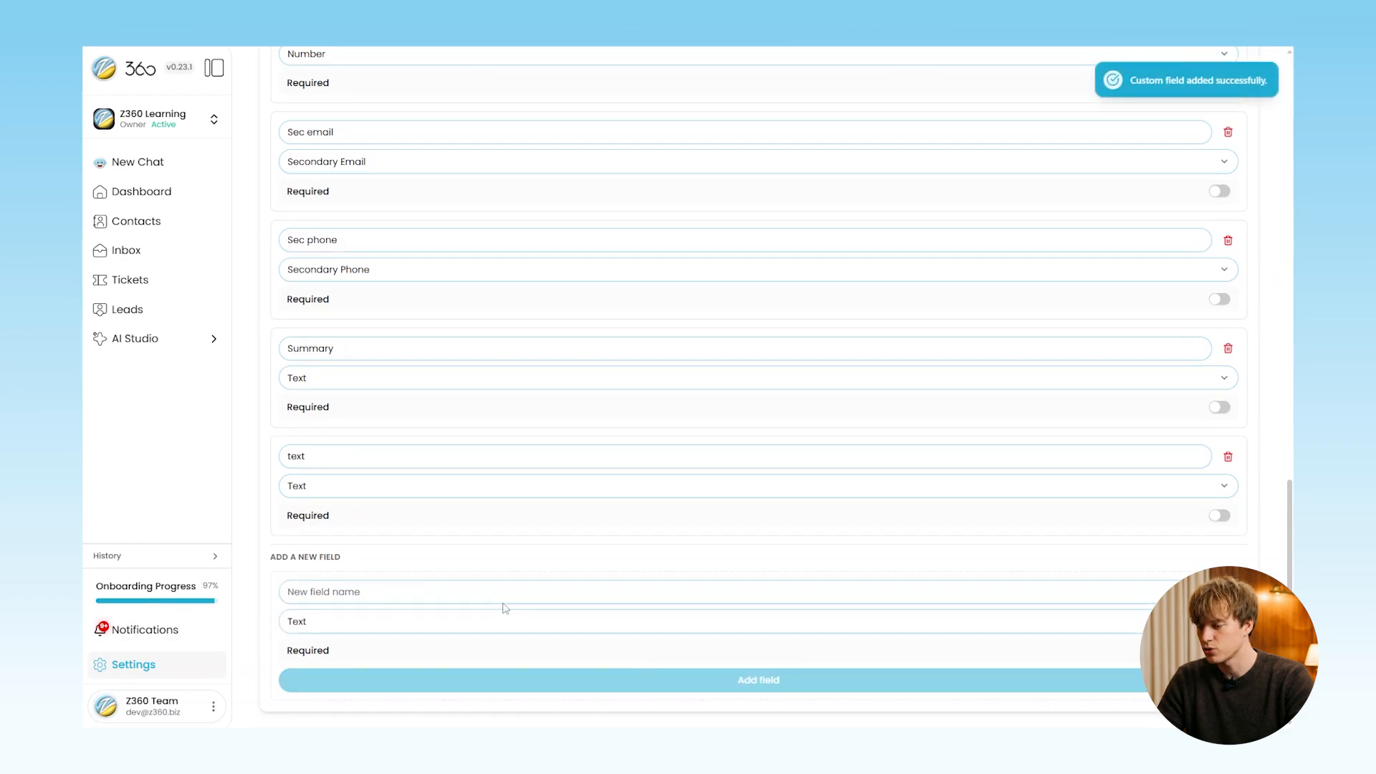
scroll(493, 577, up, 7)
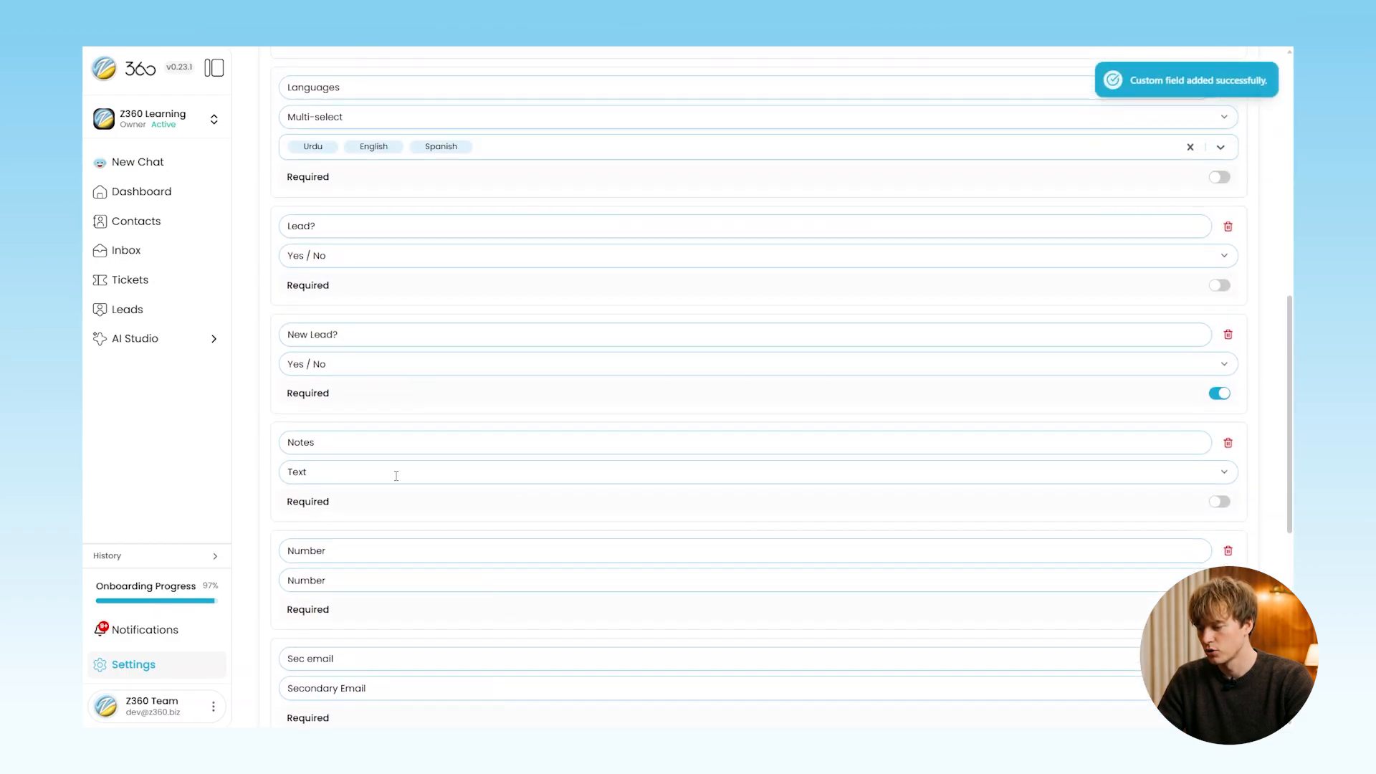
scroll(387, 388, up, 2)
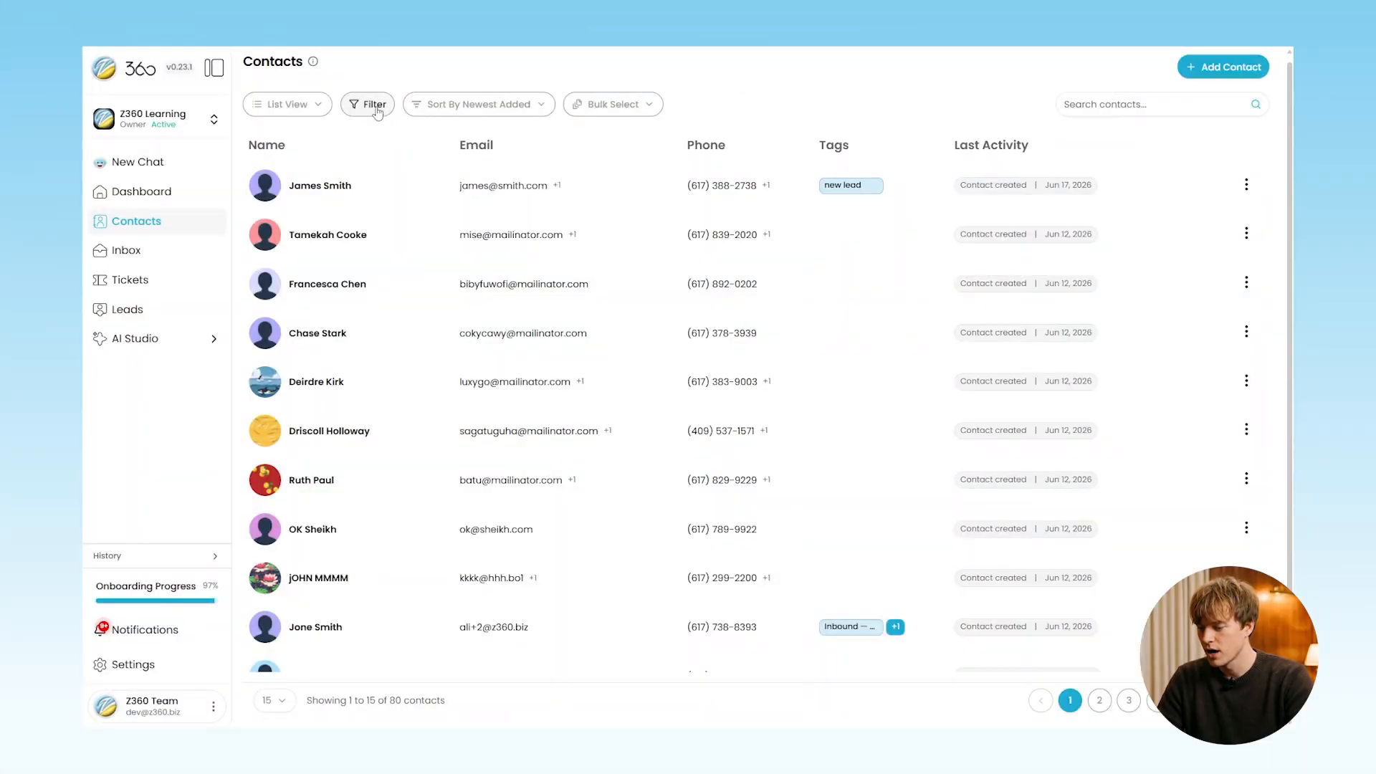
Look through the available contact filters: Tags, Company, Created Date, Address, Budget, Country, Dob
click(367, 104)
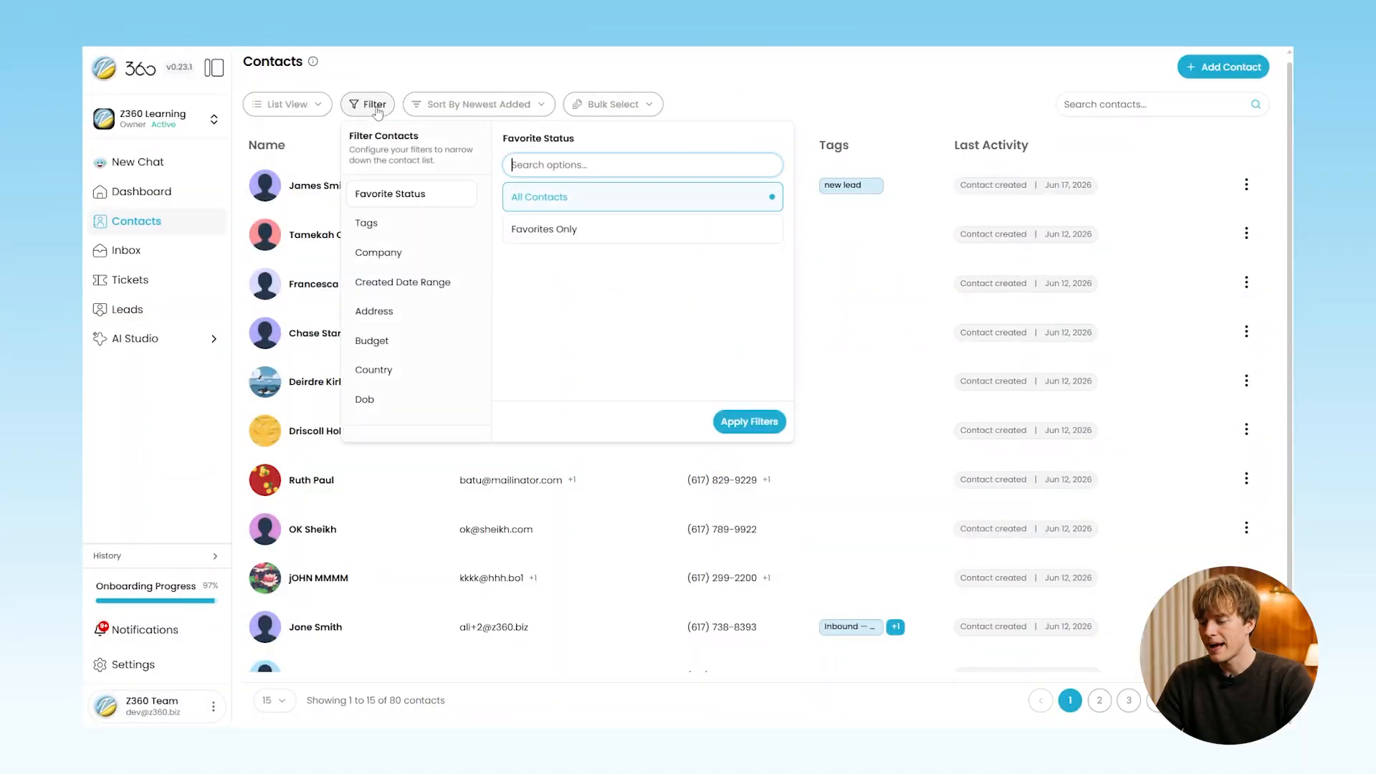
click(398, 224)
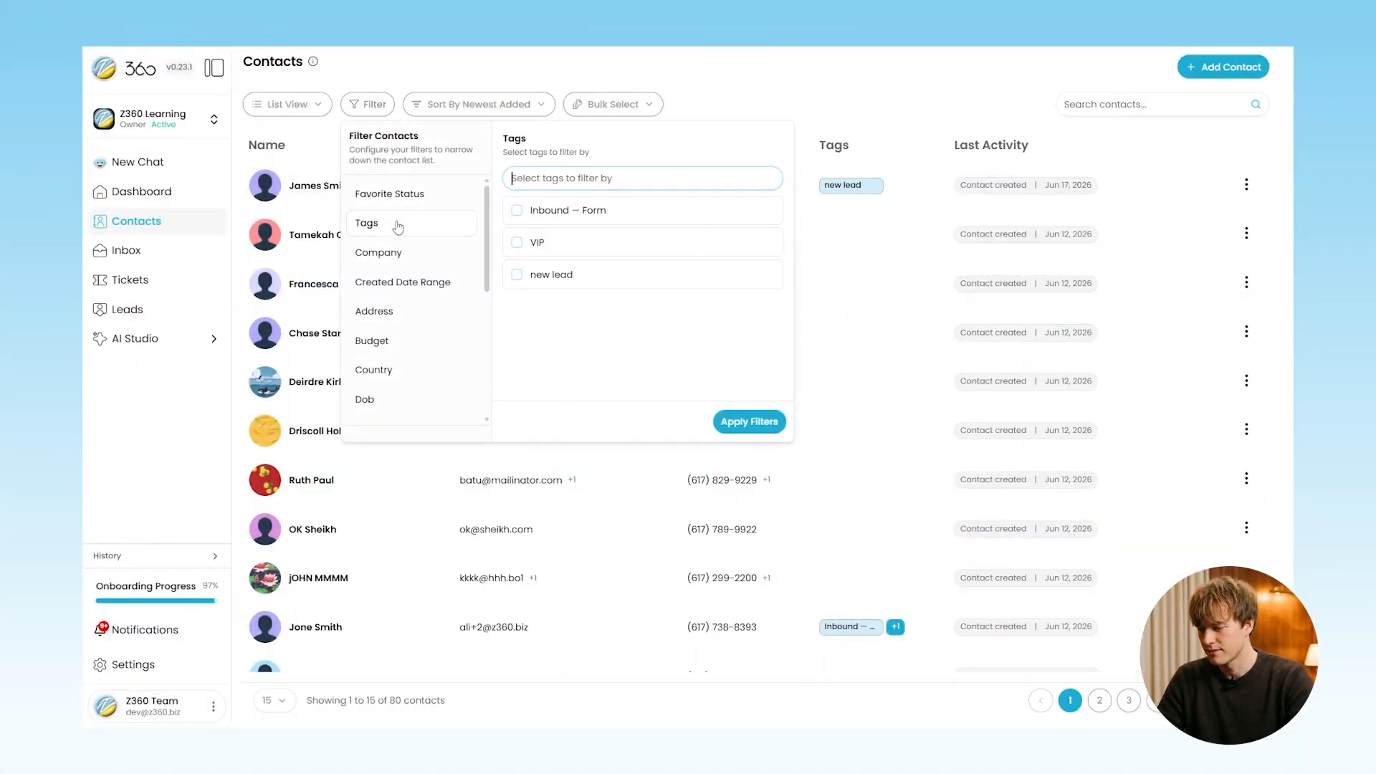
click(391, 258)
click(390, 282)
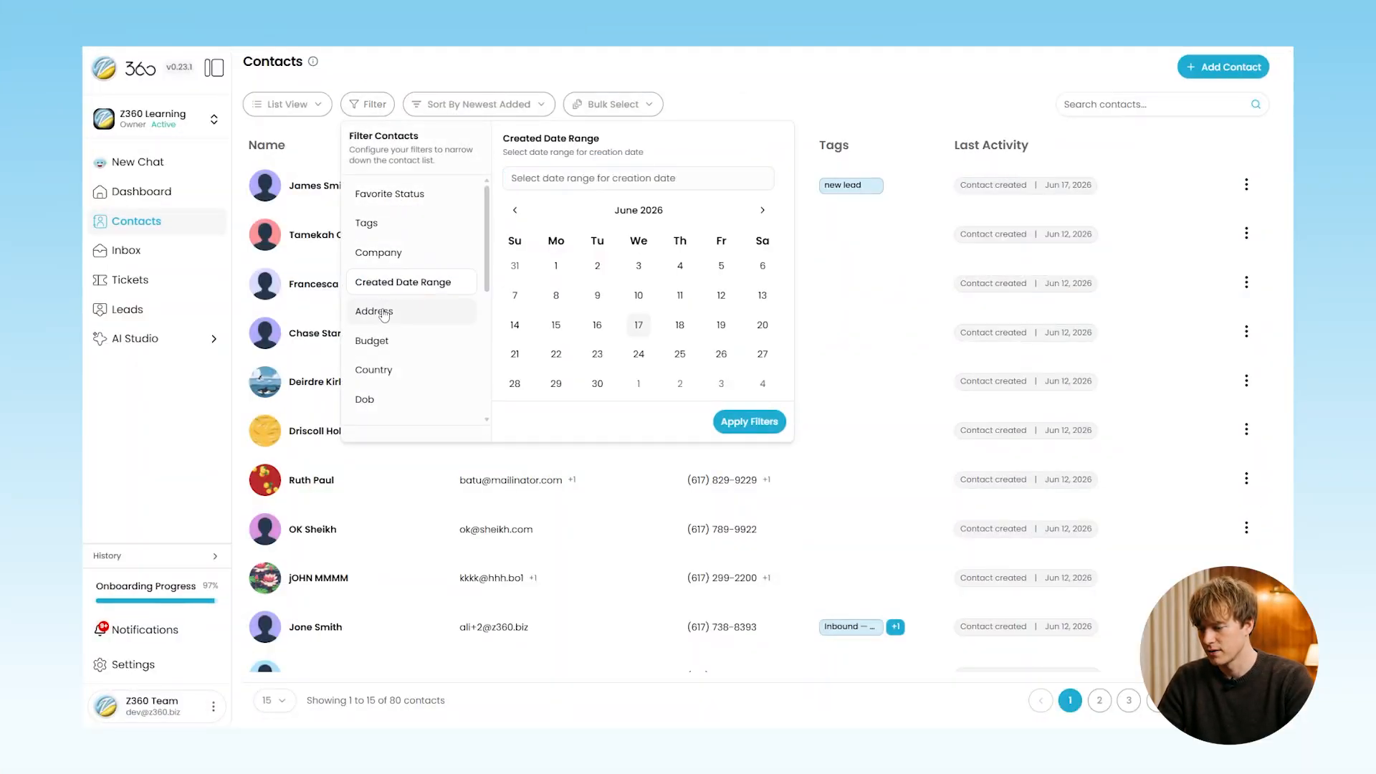
click(382, 312)
click(380, 340)
click(377, 370)
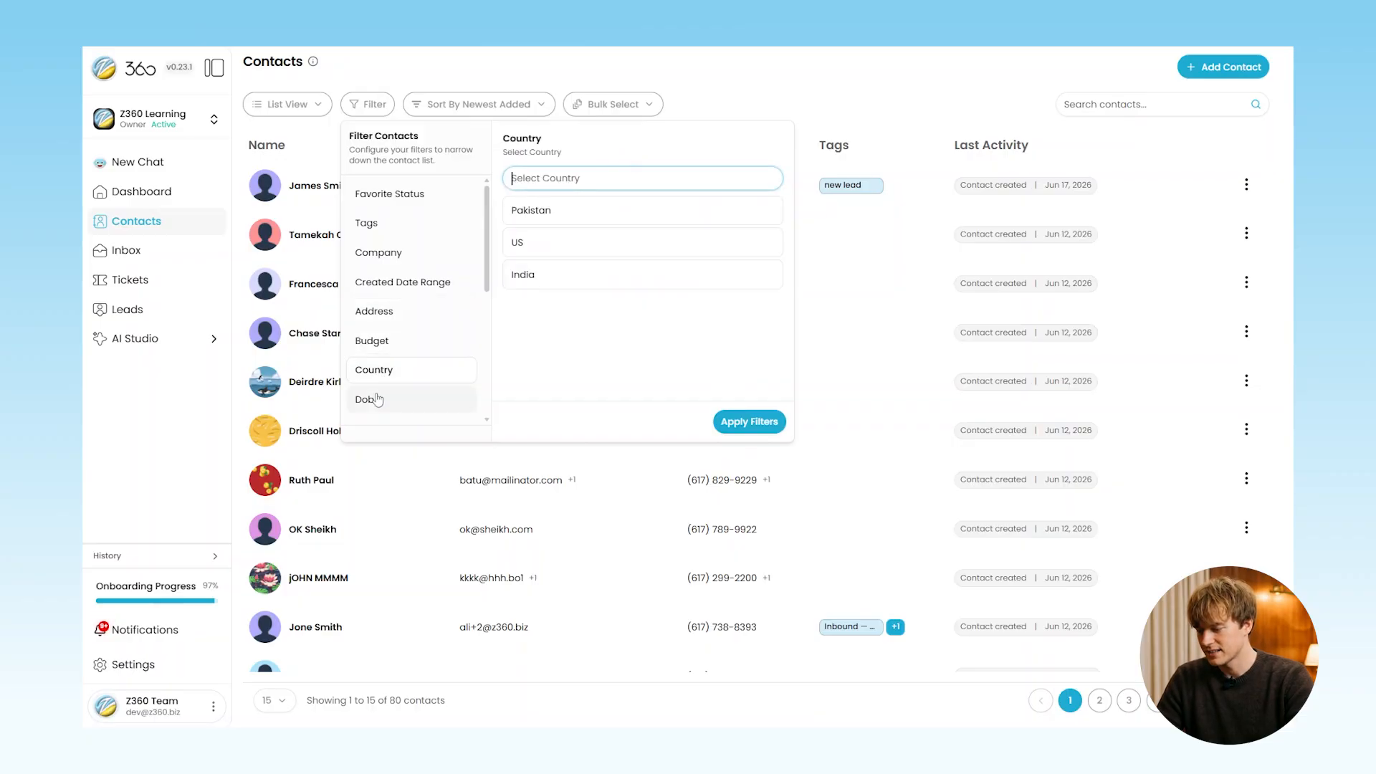
click(377, 399)
scroll(377, 399, down, 5)
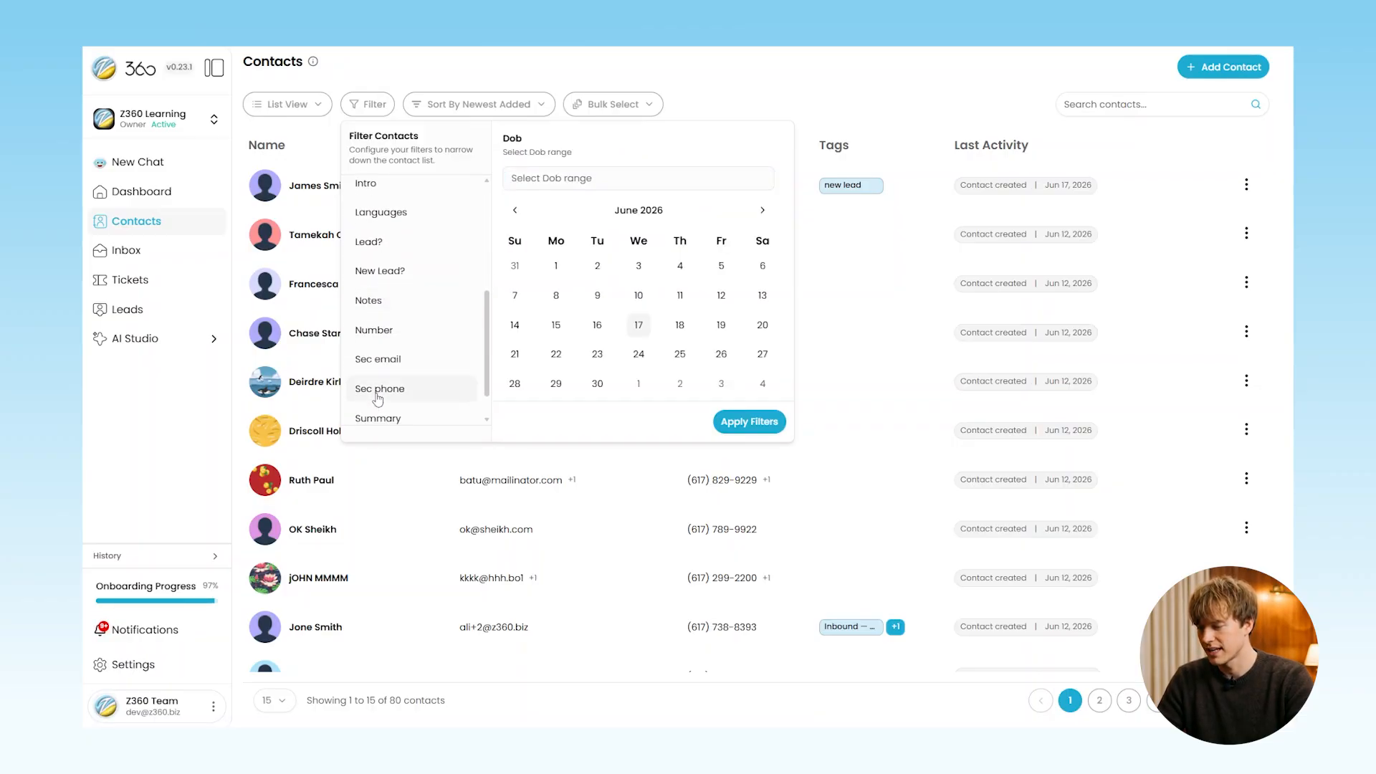
scroll(382, 317, up, 5)
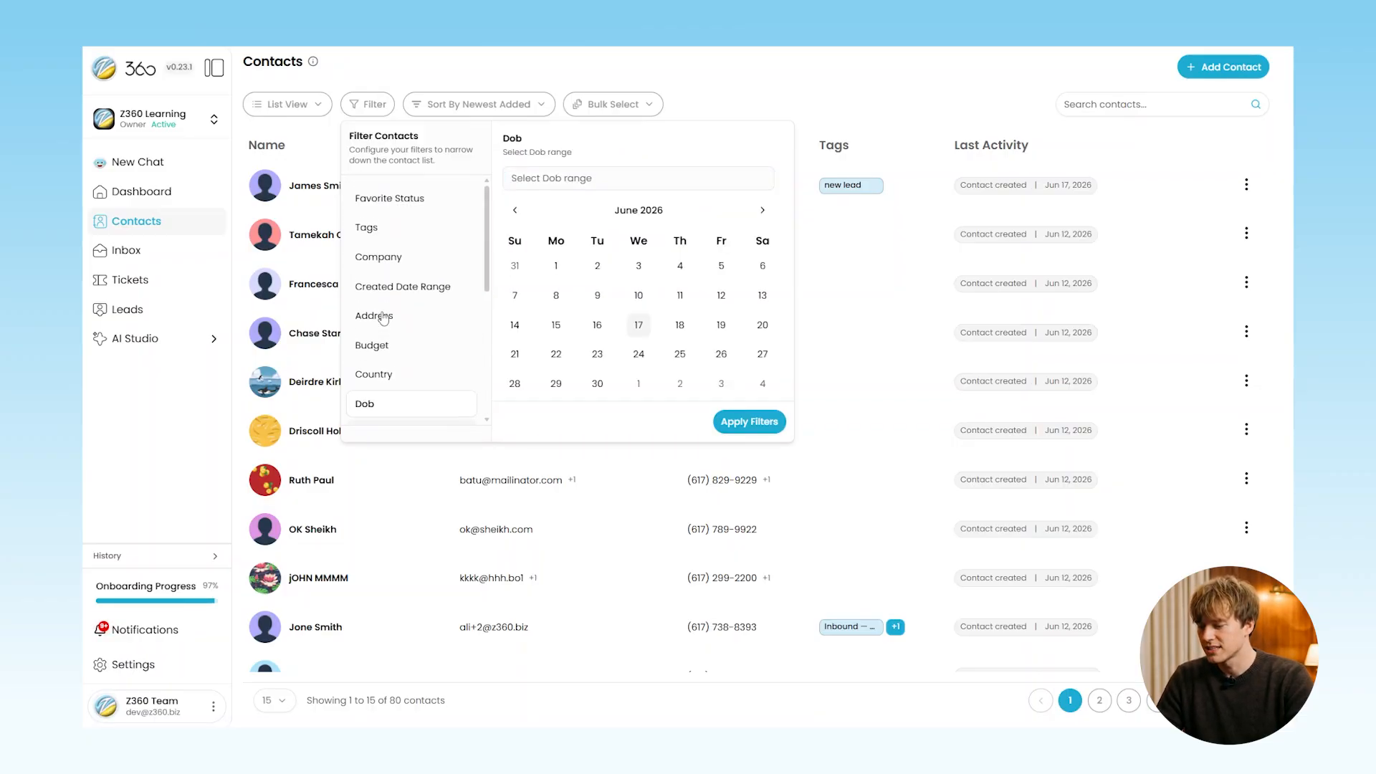
Apply a filter for company Z360 and tag VIP
click(386, 254)
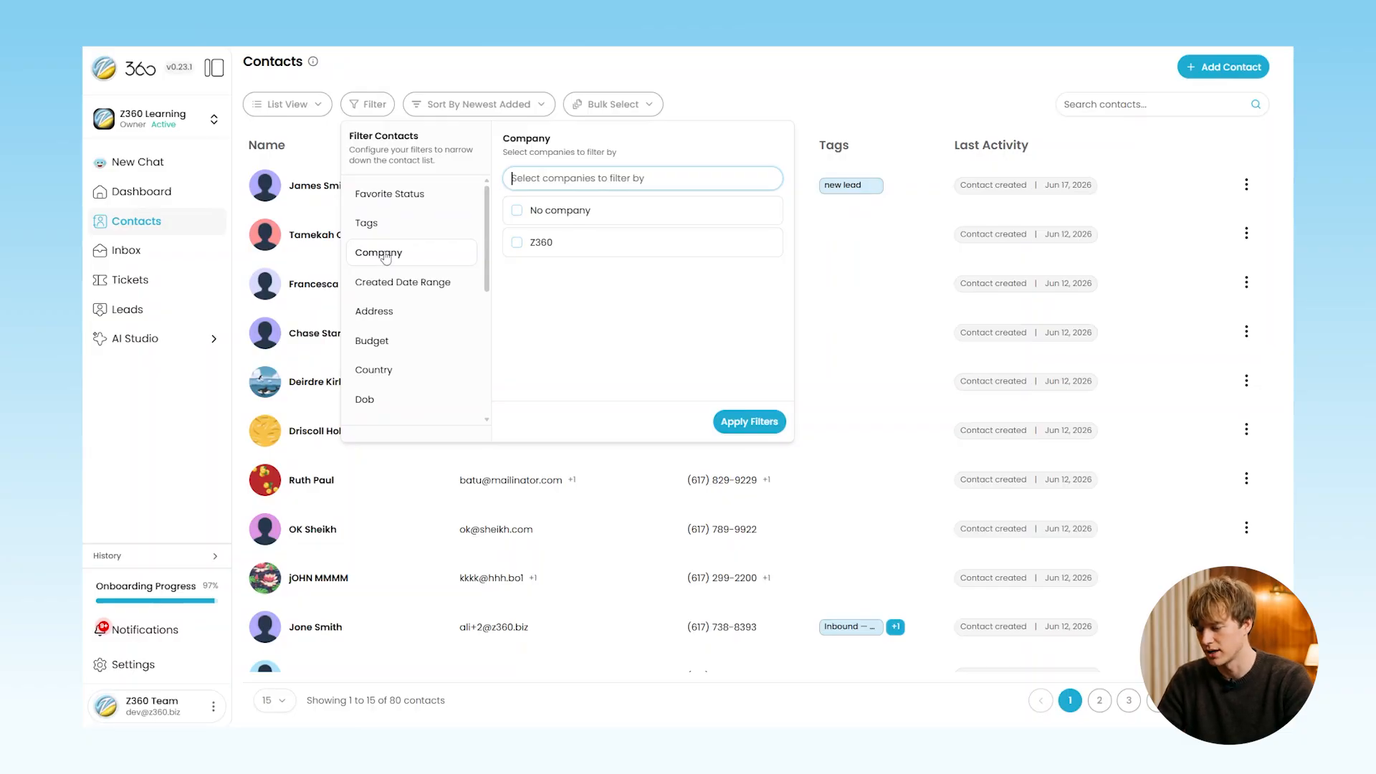
click(530, 243)
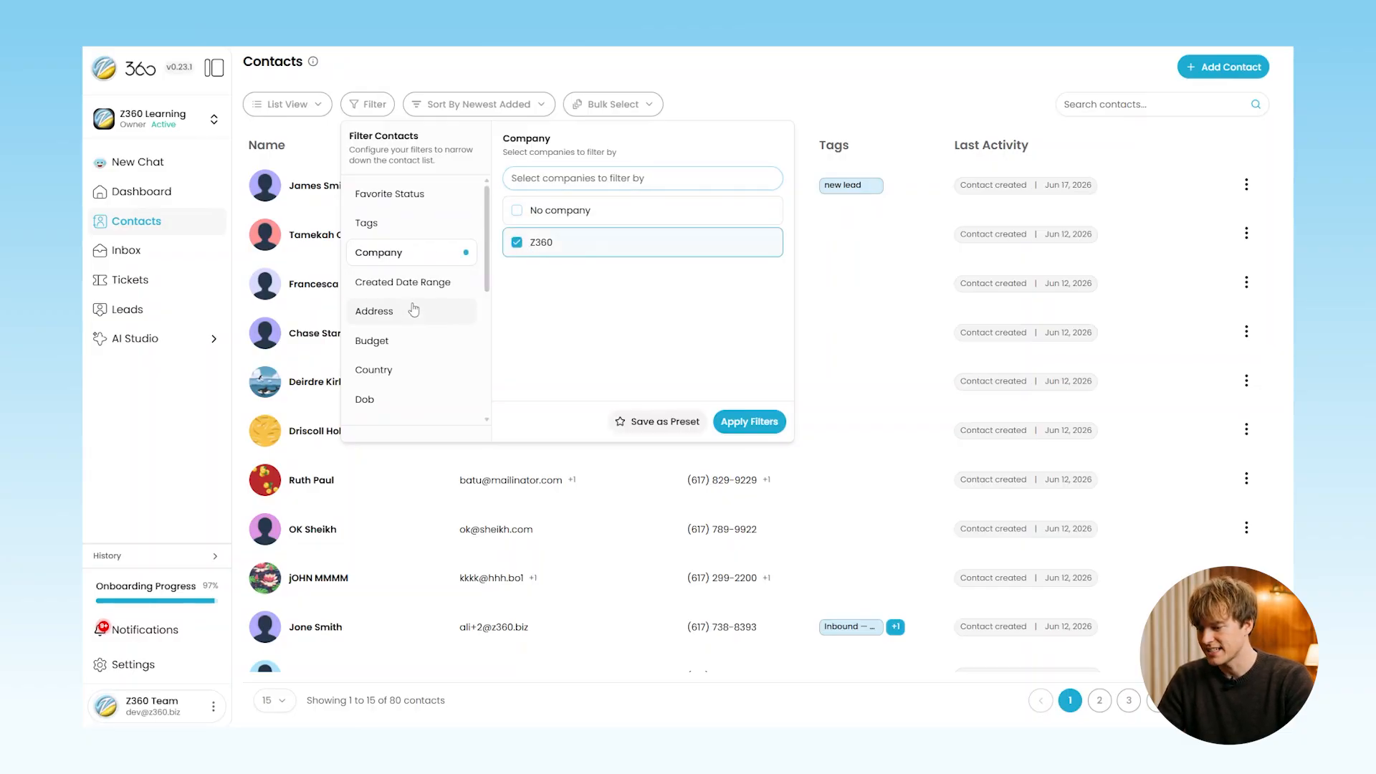
click(406, 227)
click(546, 243)
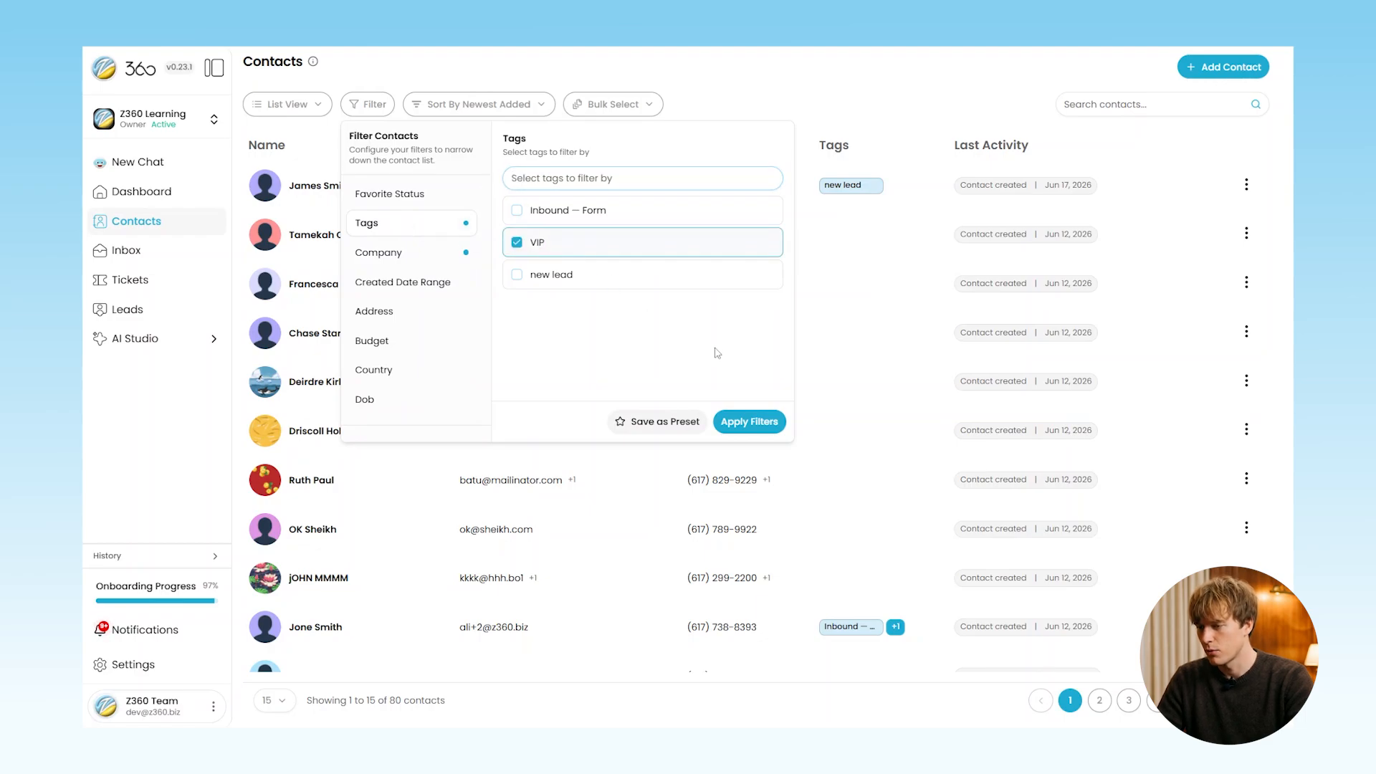
click(739, 423)
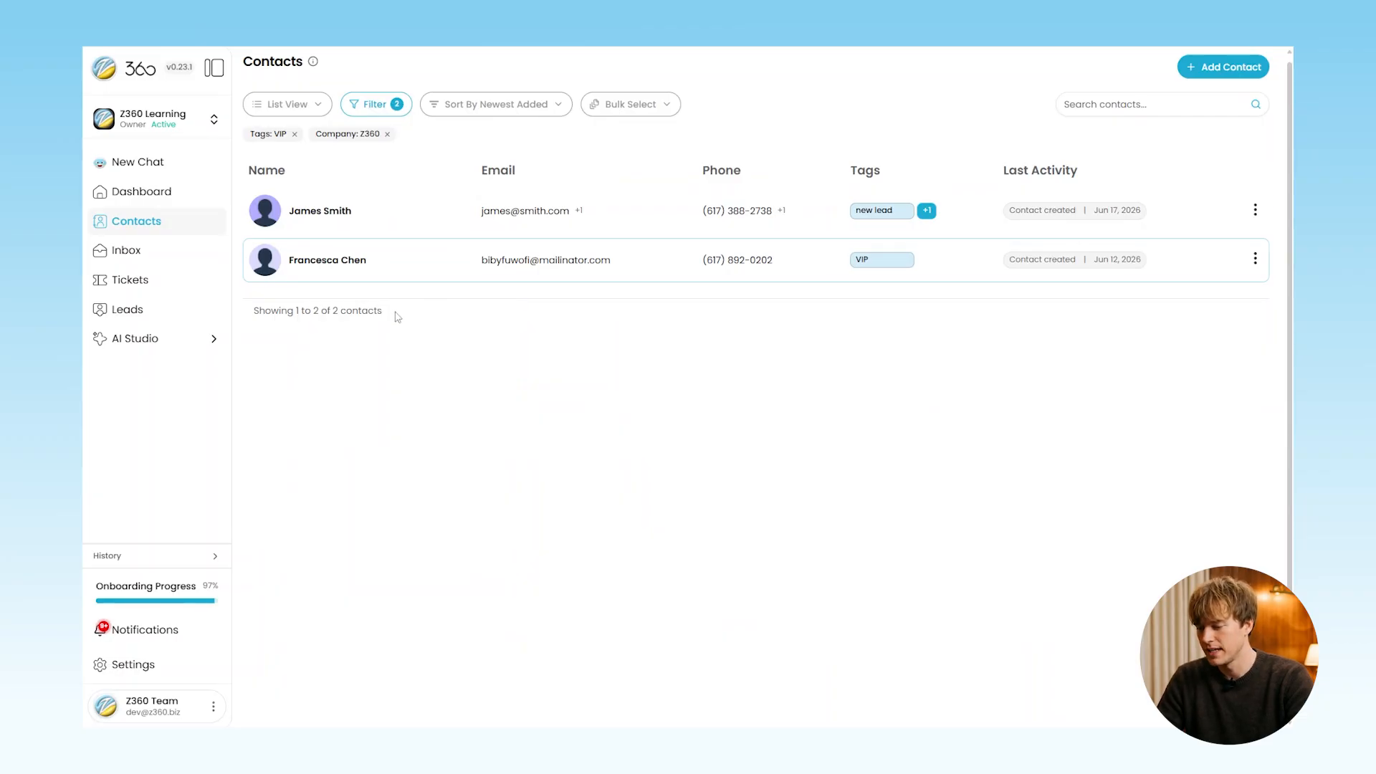
Favourite the VIP contact, sort by name A–Z, and toggle the other contact's favourite on and off
click(378, 260)
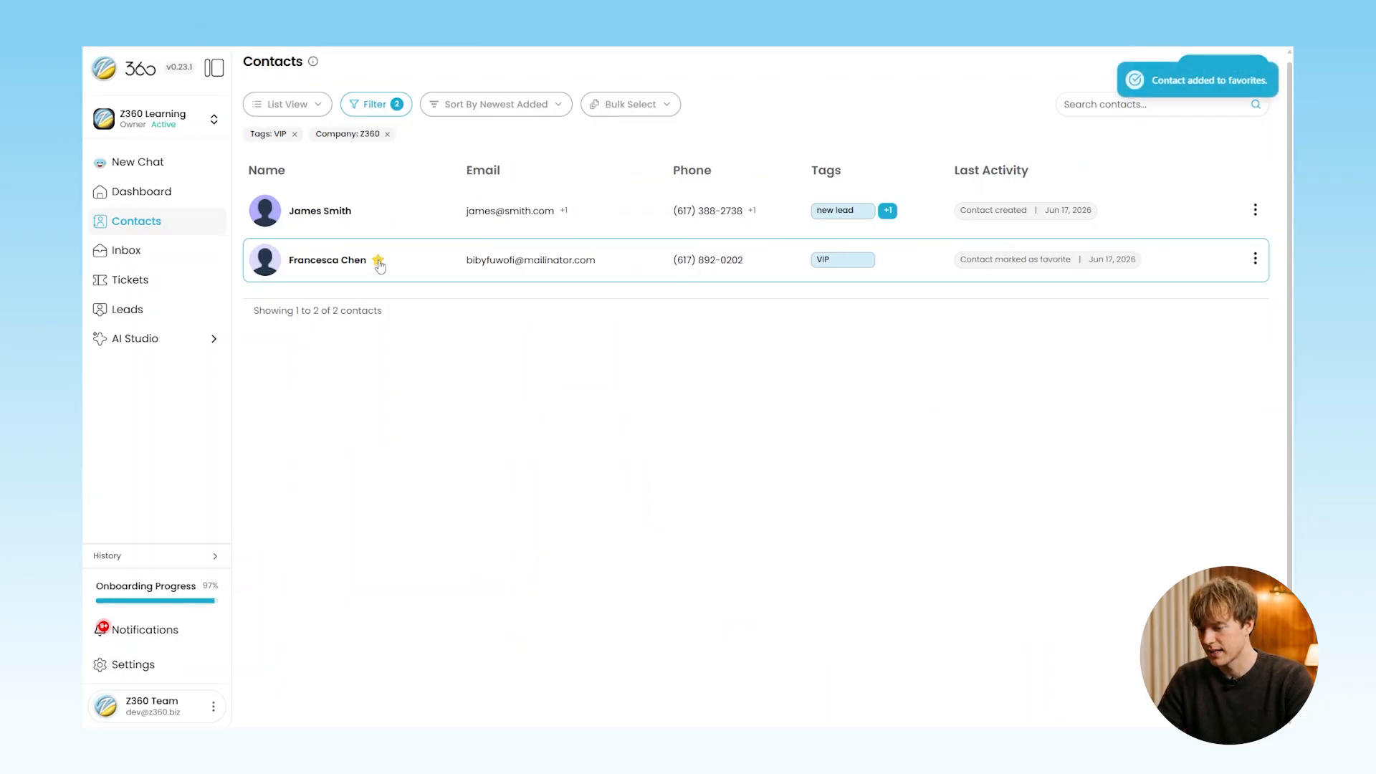
click(505, 107)
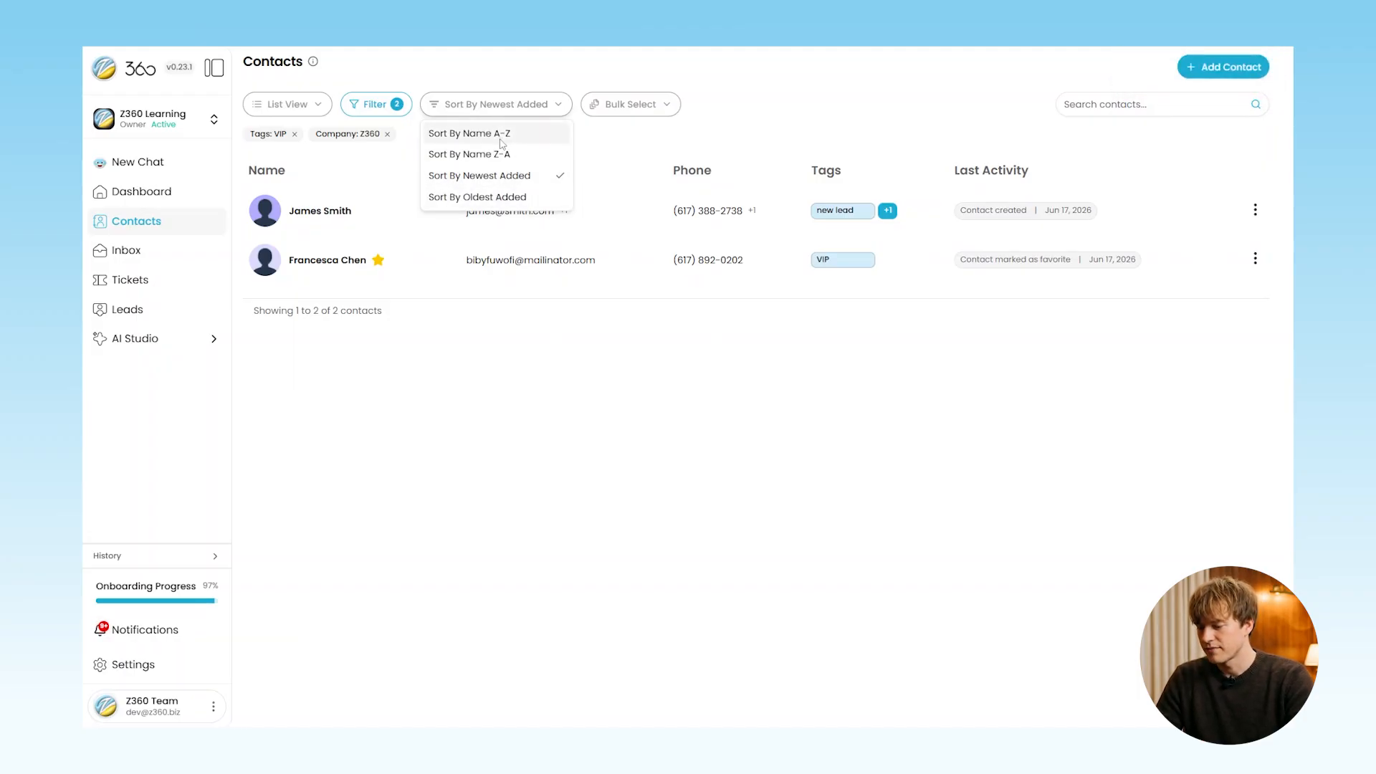
click(502, 133)
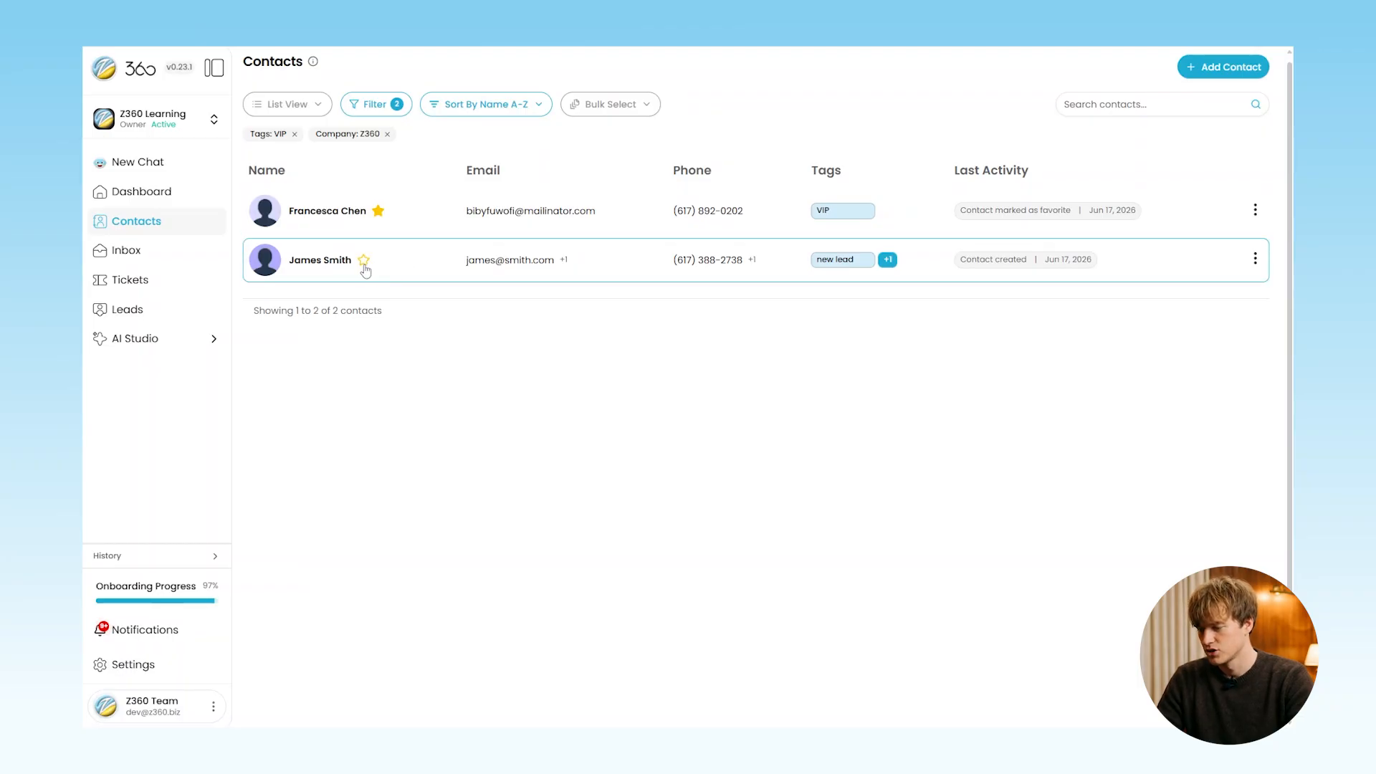
click(365, 262)
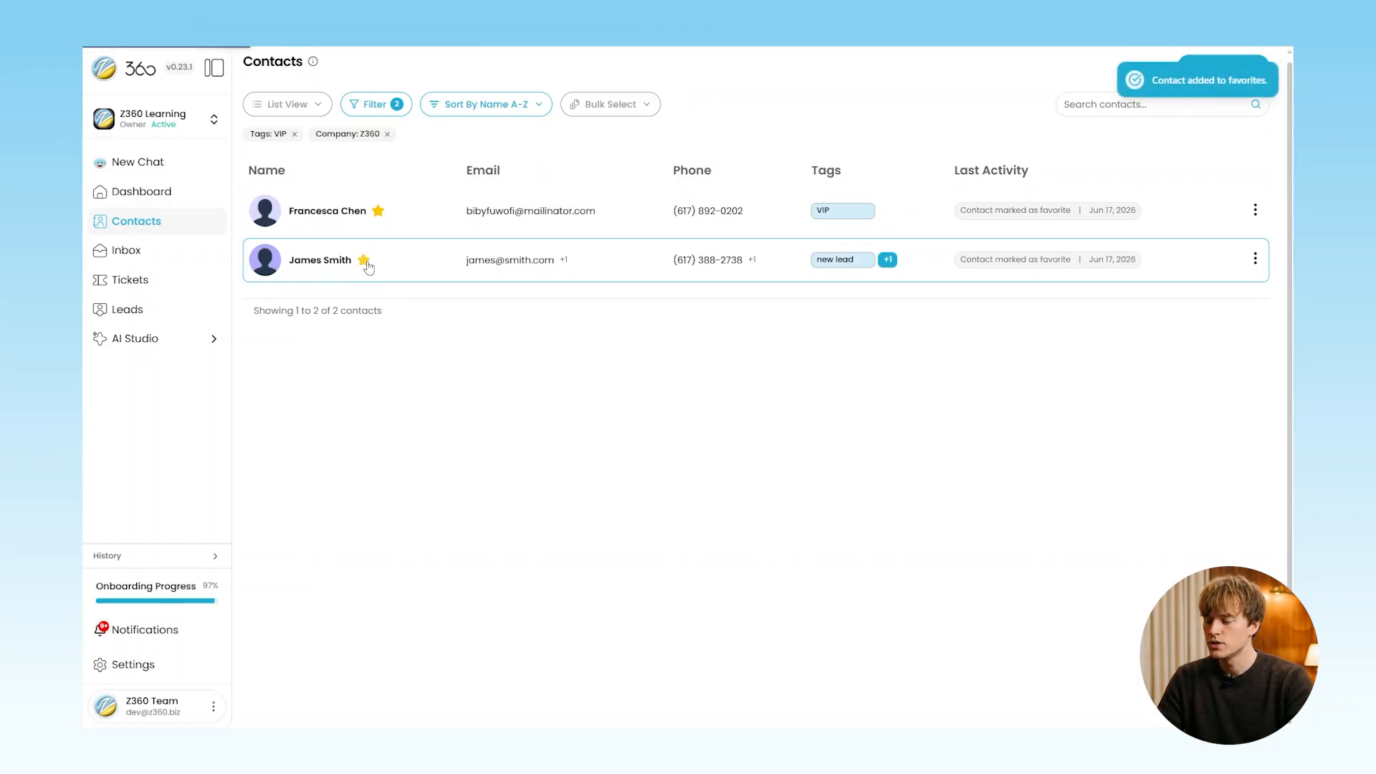
click(363, 261)
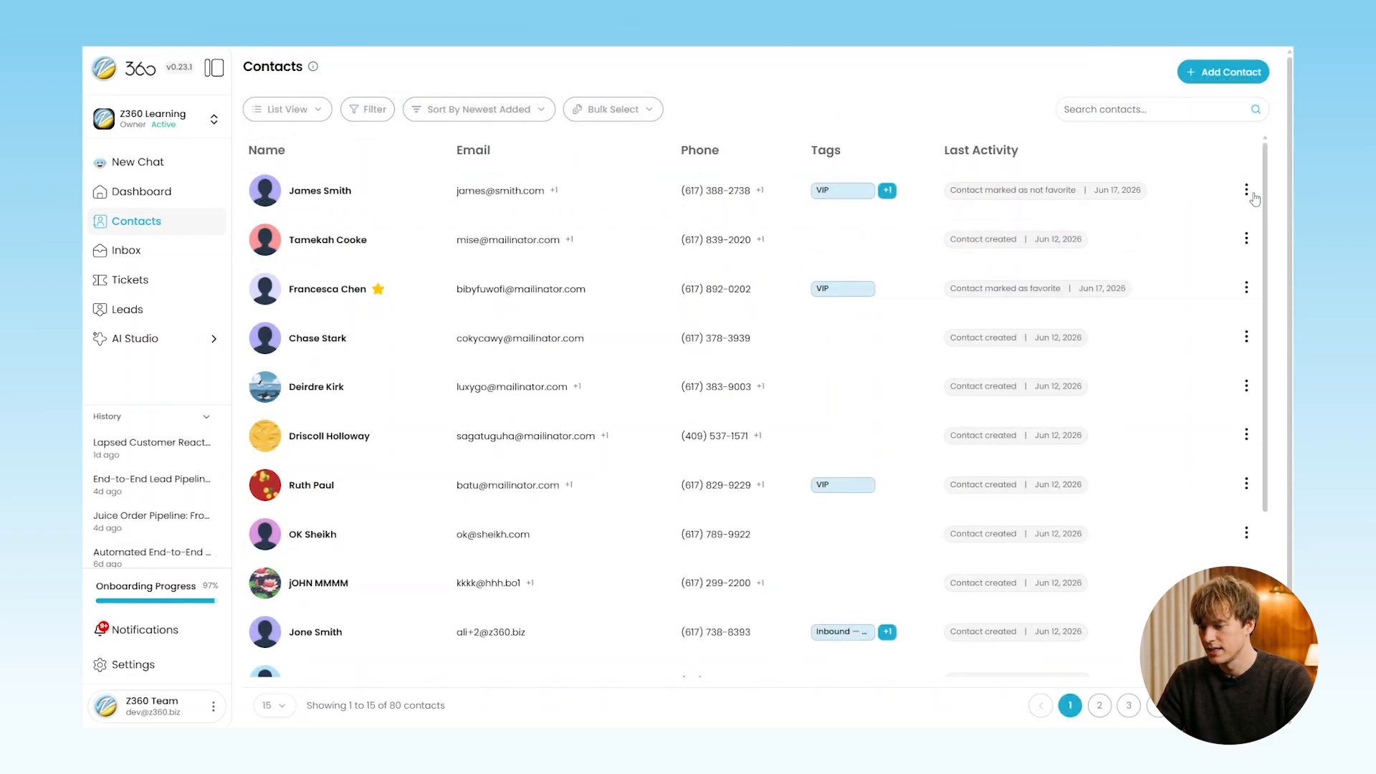
click(1246, 189)
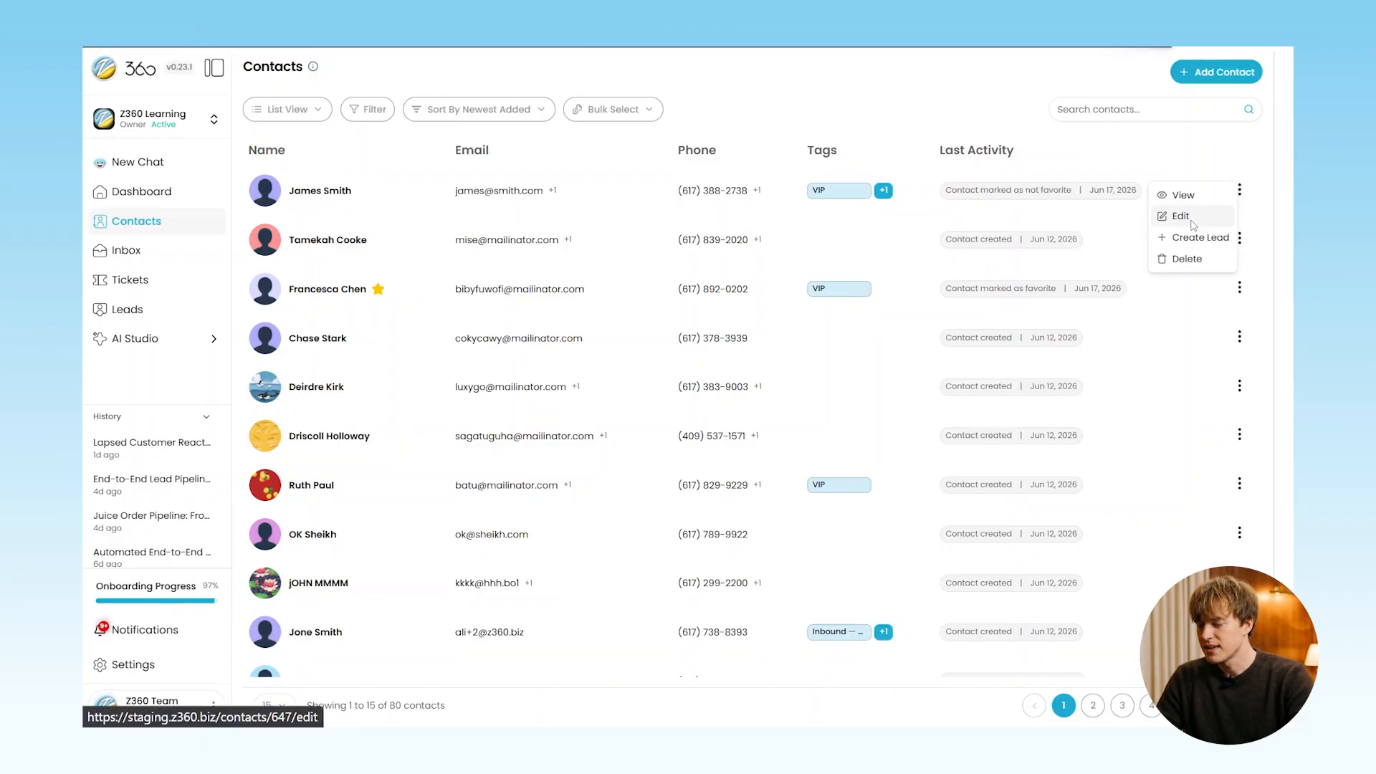
Edit the top contact's first name, set Lead? and New Lead? to Yes, and update it
click(1180, 216)
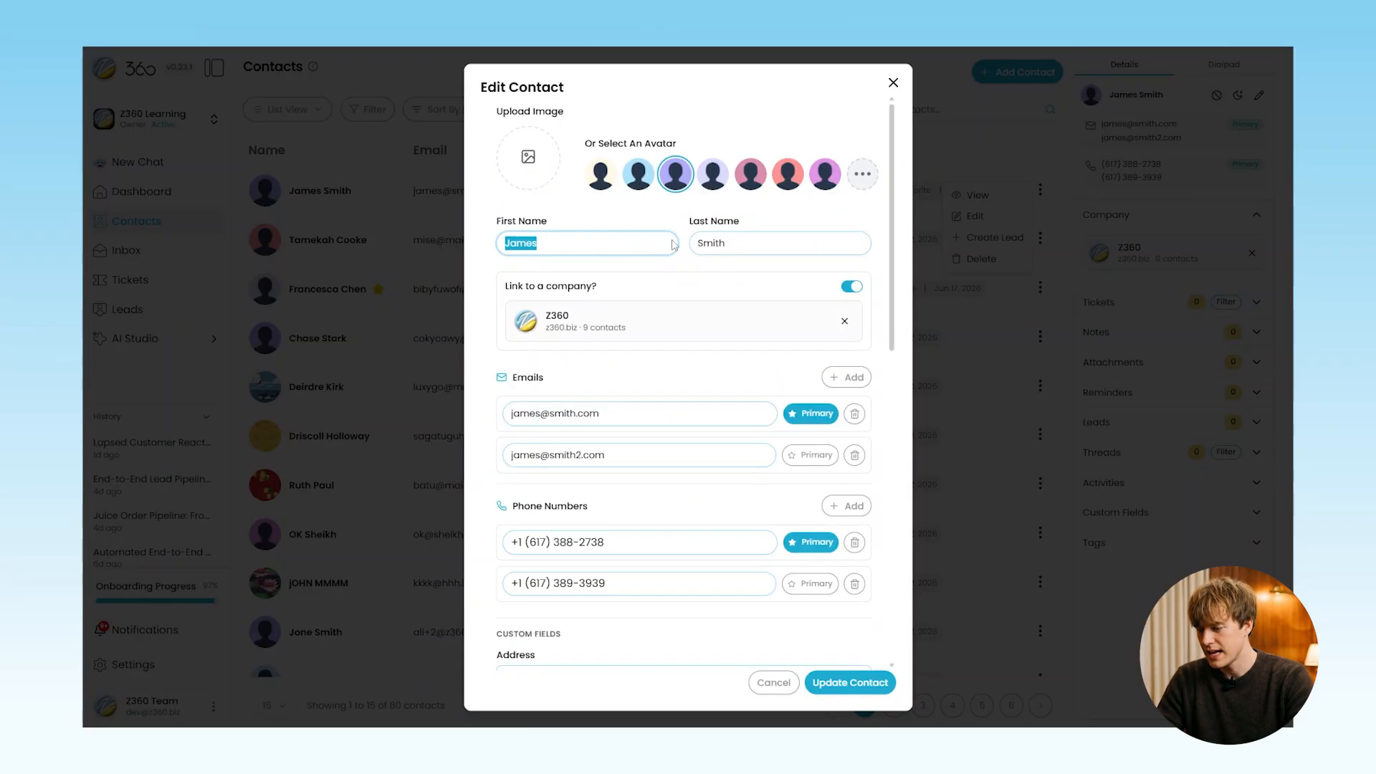
scroll(824, 402, down, 6)
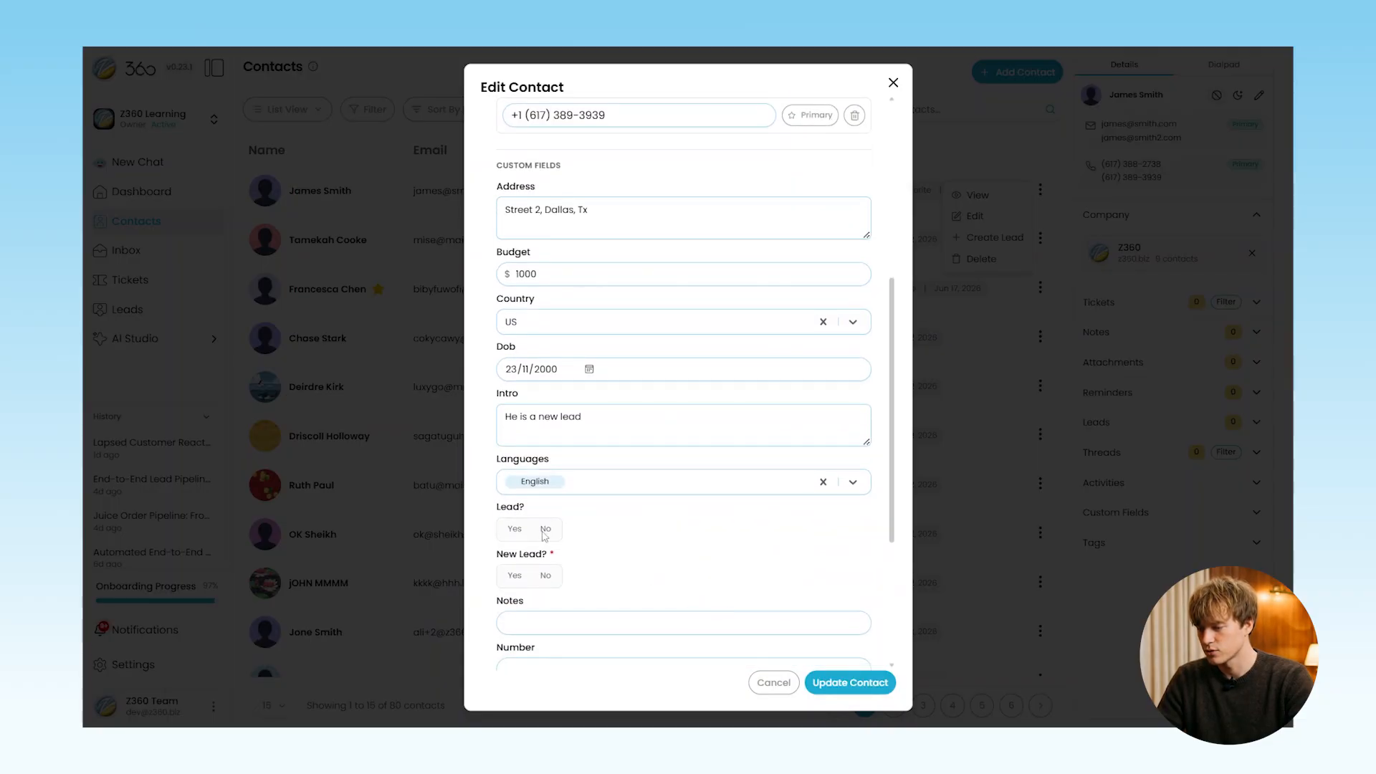
click(514, 529)
click(514, 576)
click(847, 683)
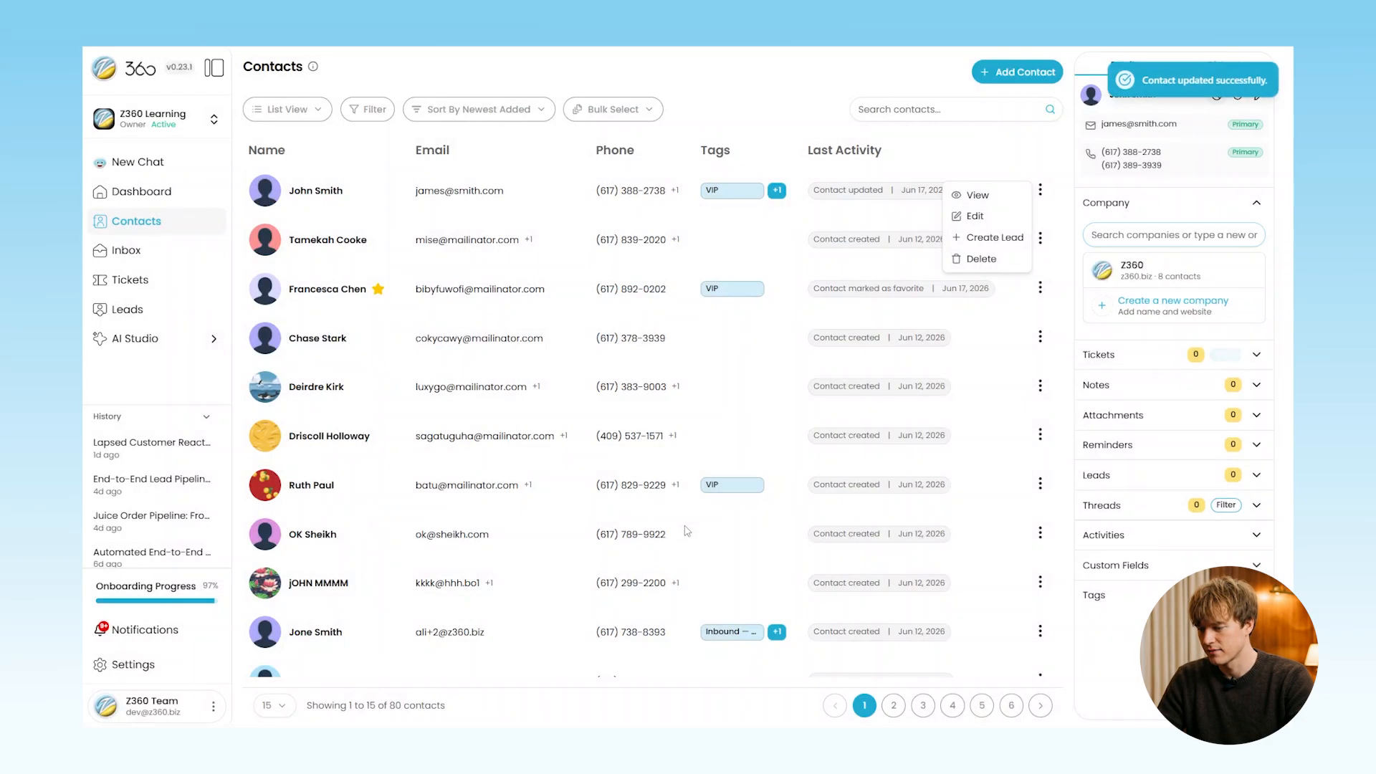
click(1239, 204)
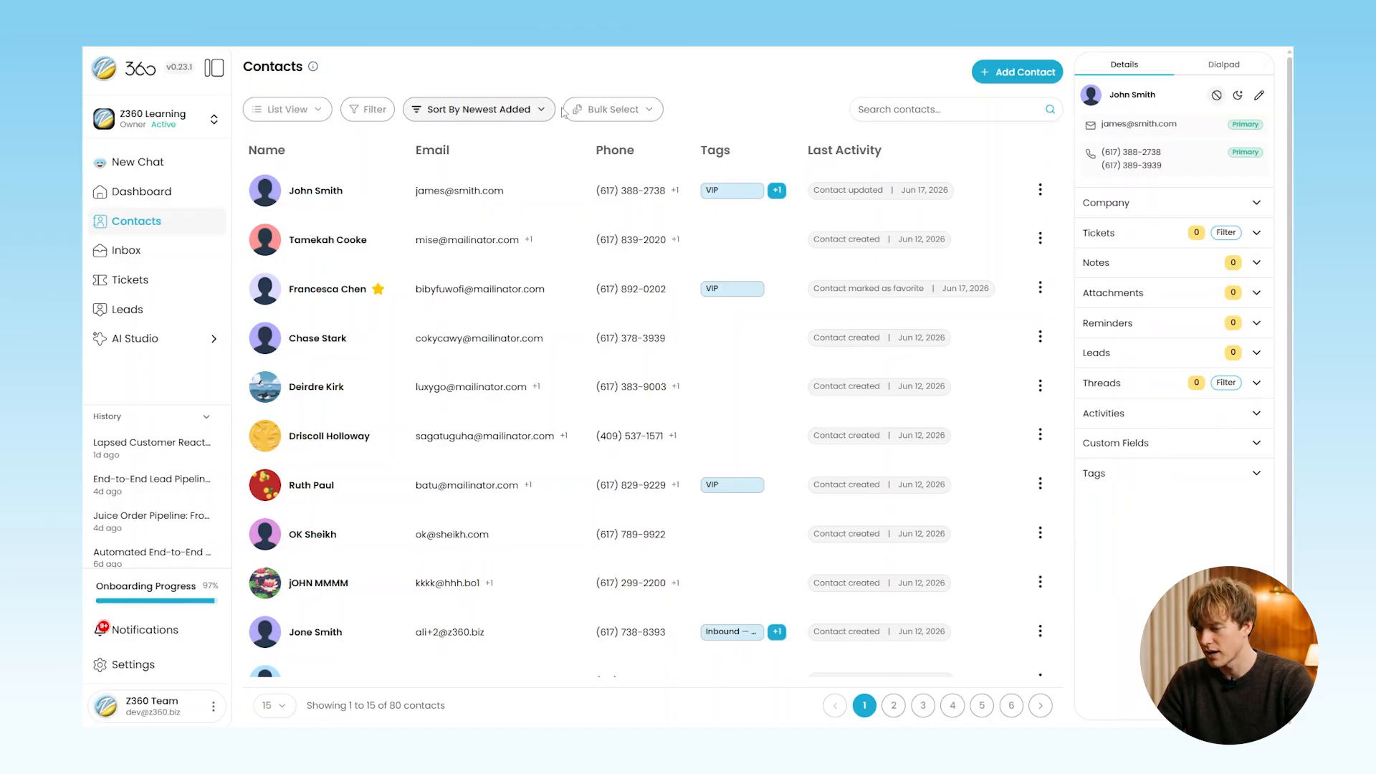
Bulk-select the eighth and ninth contacts and delete both, leaving 78 contacts
click(610, 109)
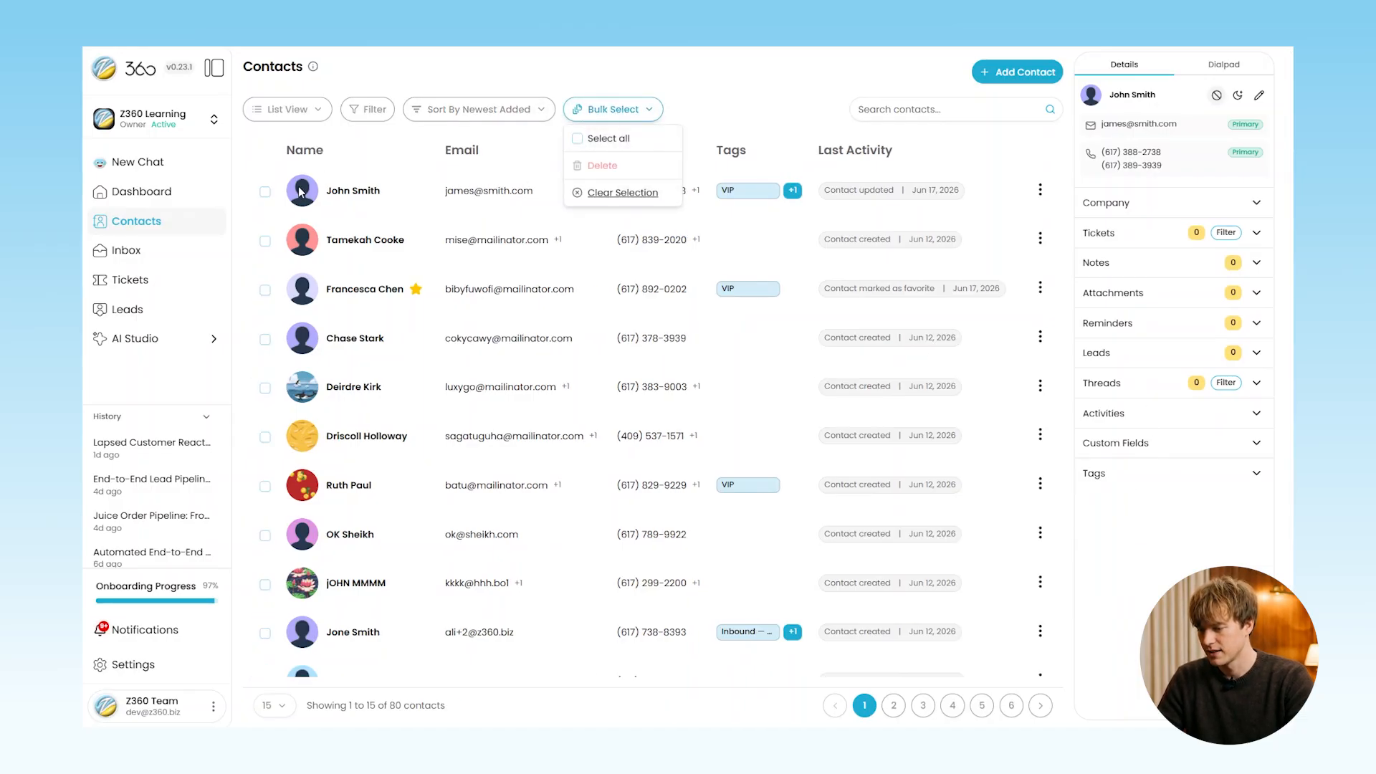
click(266, 245)
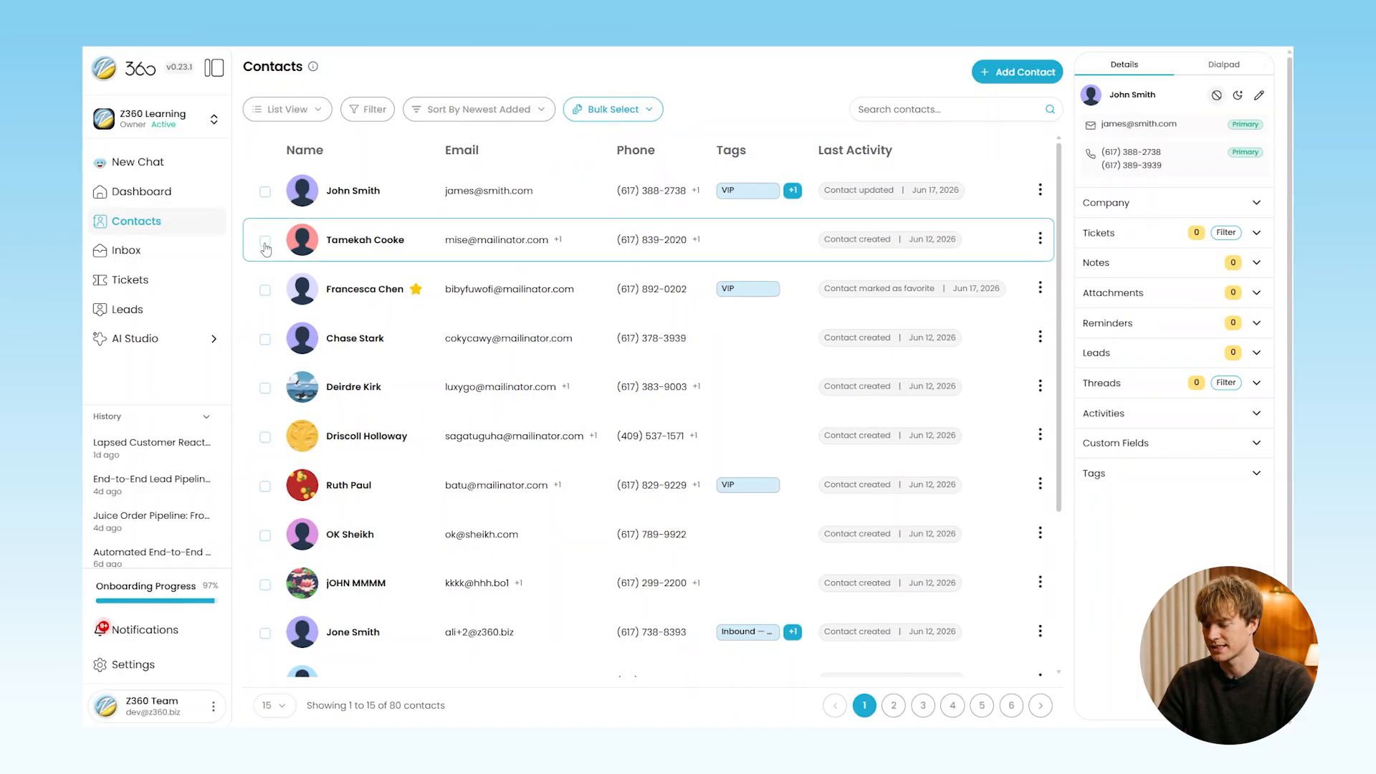
click(266, 535)
click(265, 585)
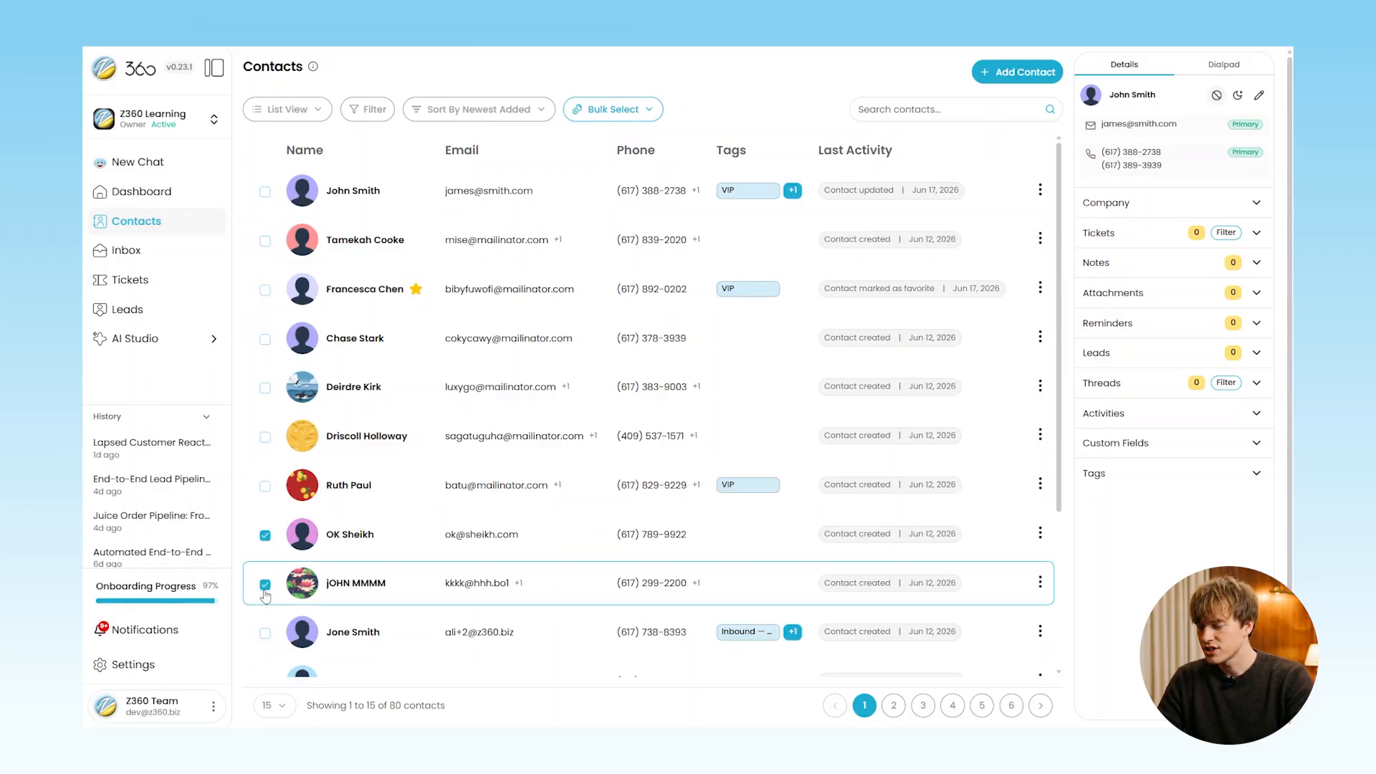
click(621, 109)
click(610, 166)
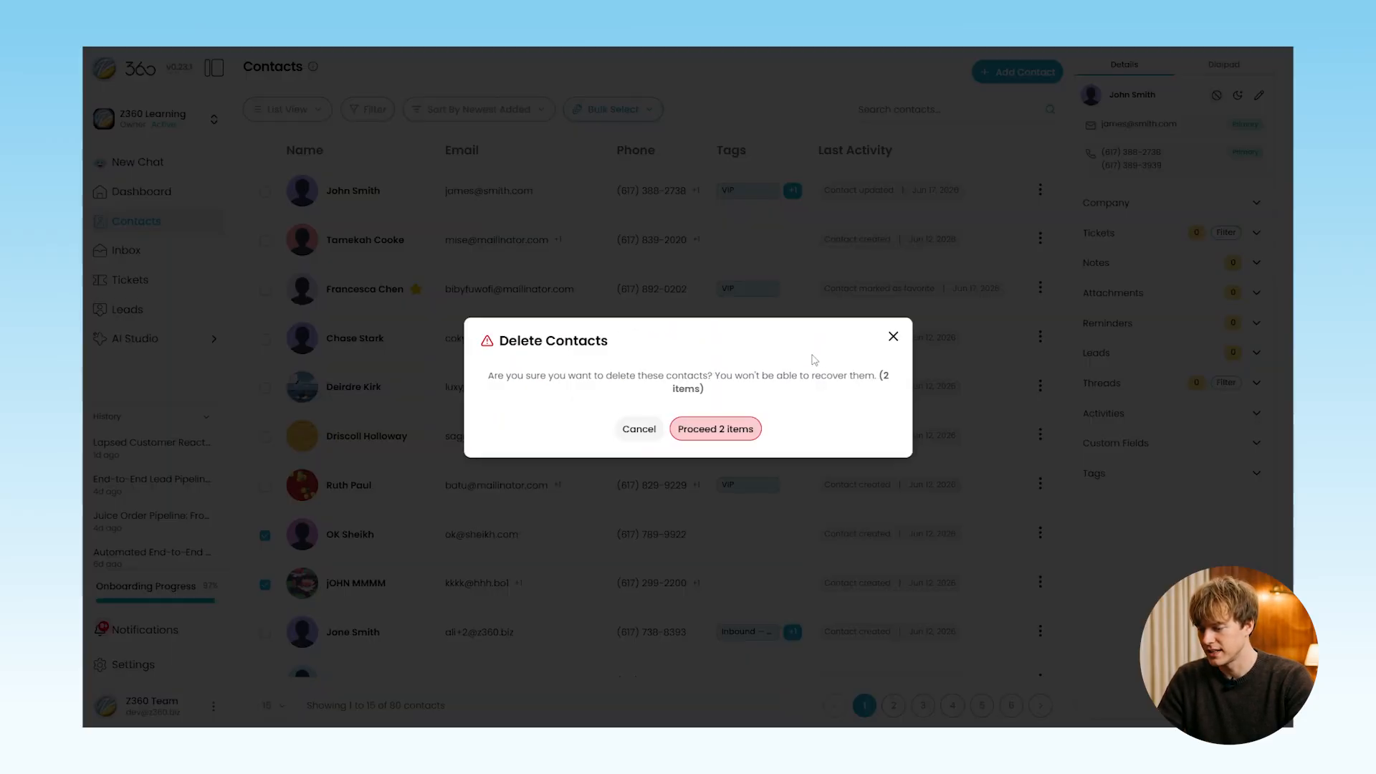
click(715, 429)
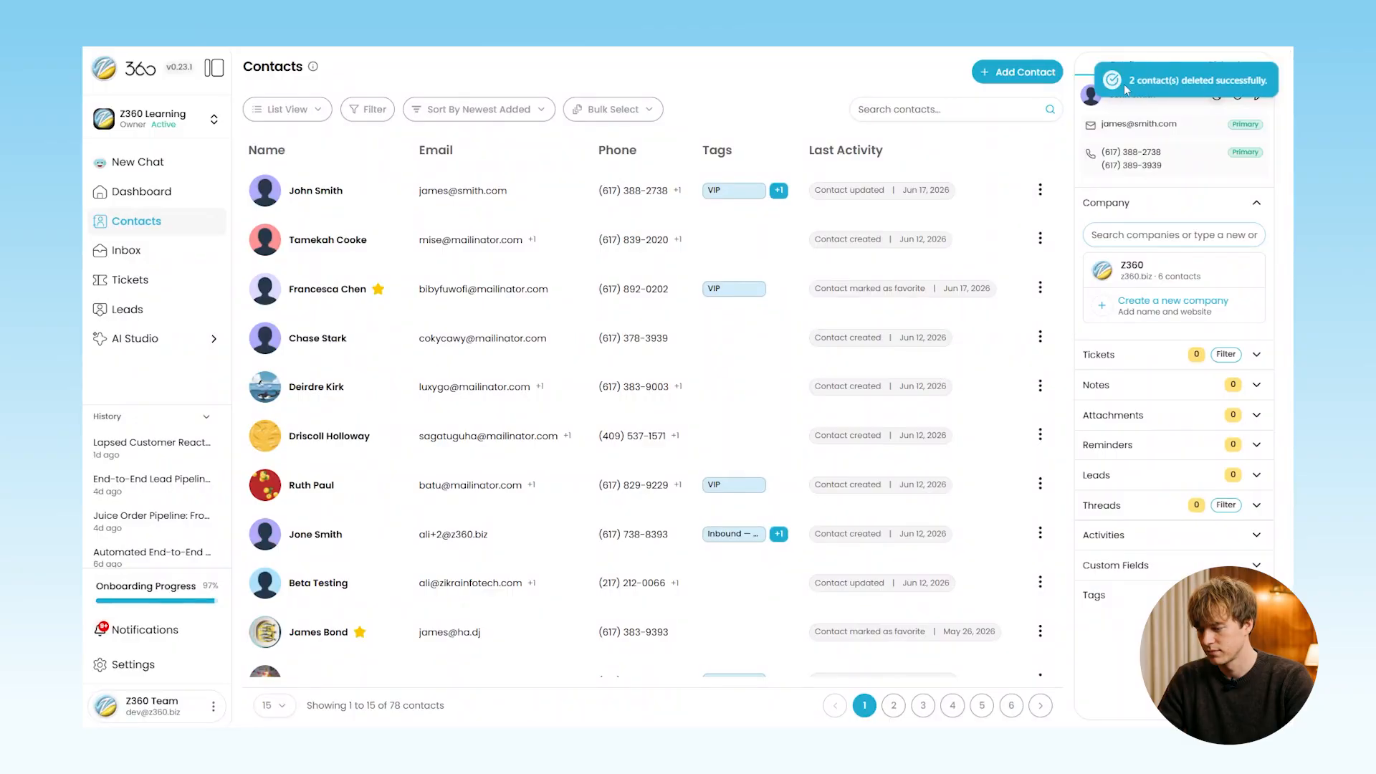